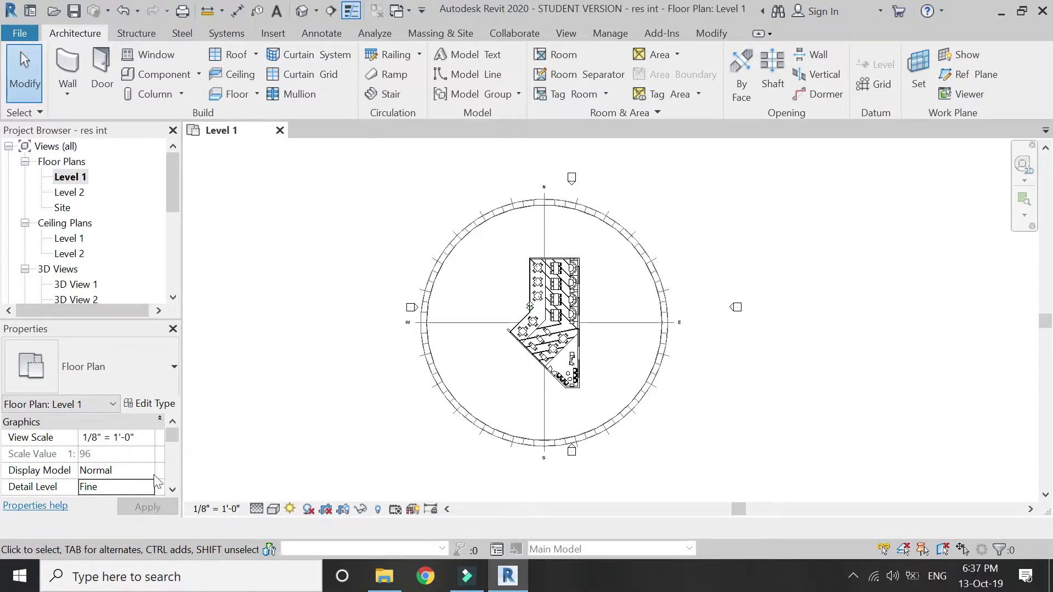
Open the Site floor plan and set its view orientation to True North.
double_click(62, 211)
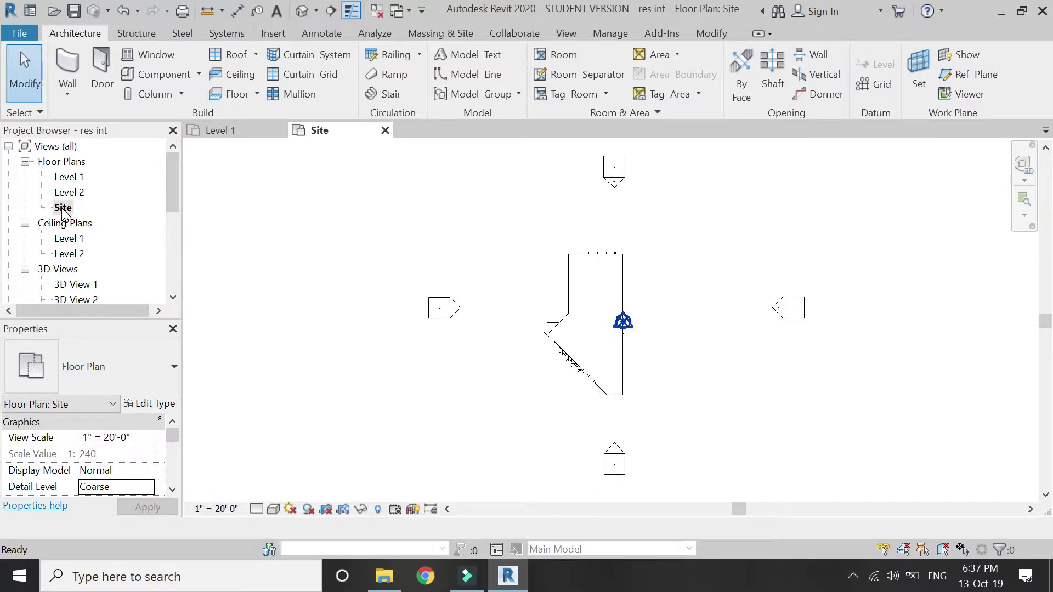
scroll(146, 455, down, 5)
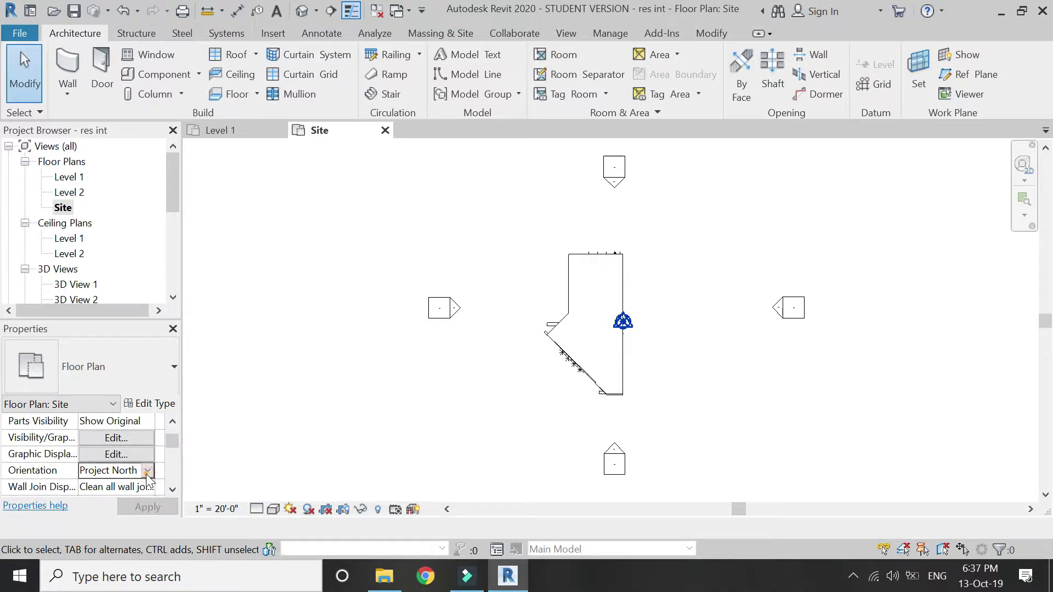
click(147, 472)
click(110, 500)
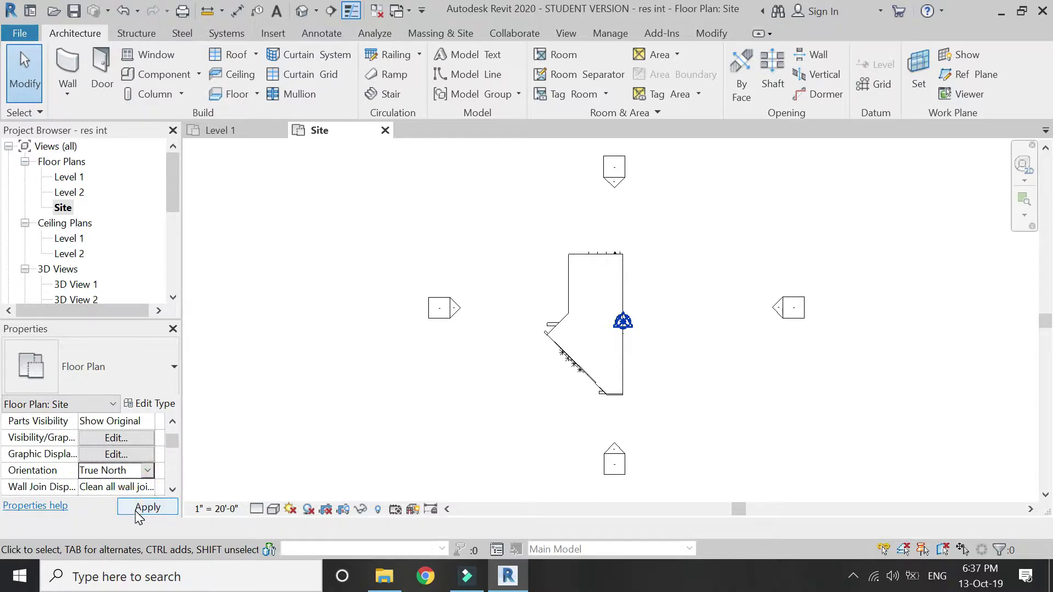
click(137, 512)
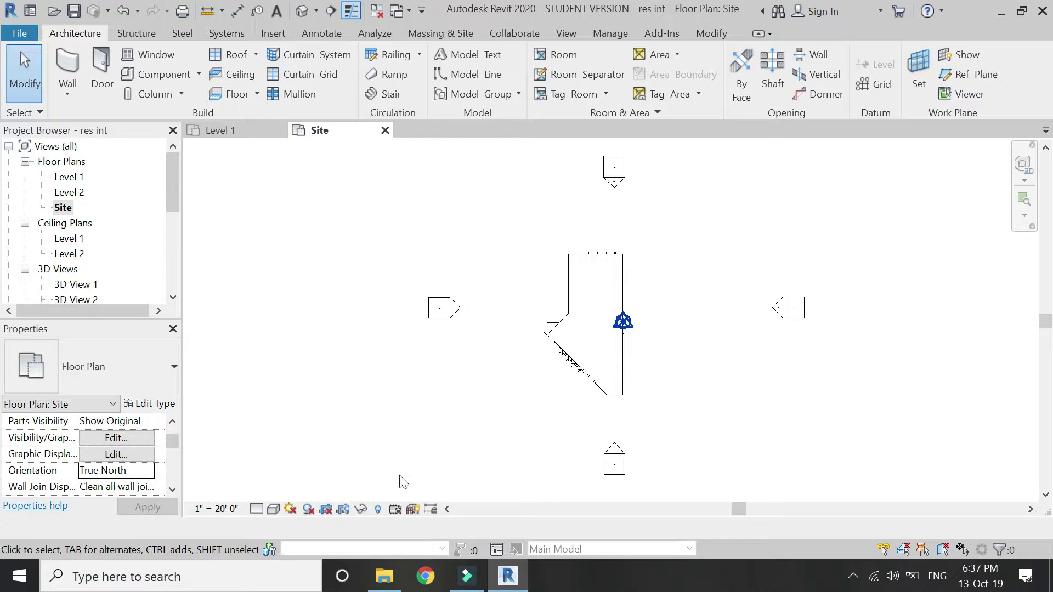
Turn on the sun path display in the Site plan.
click(291, 509)
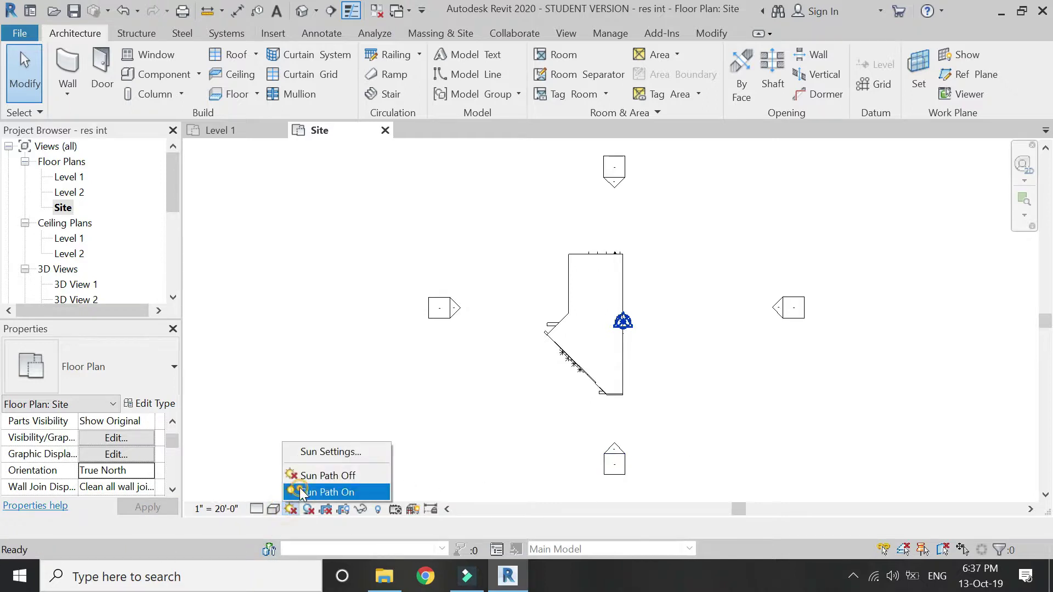
click(300, 492)
click(447, 307)
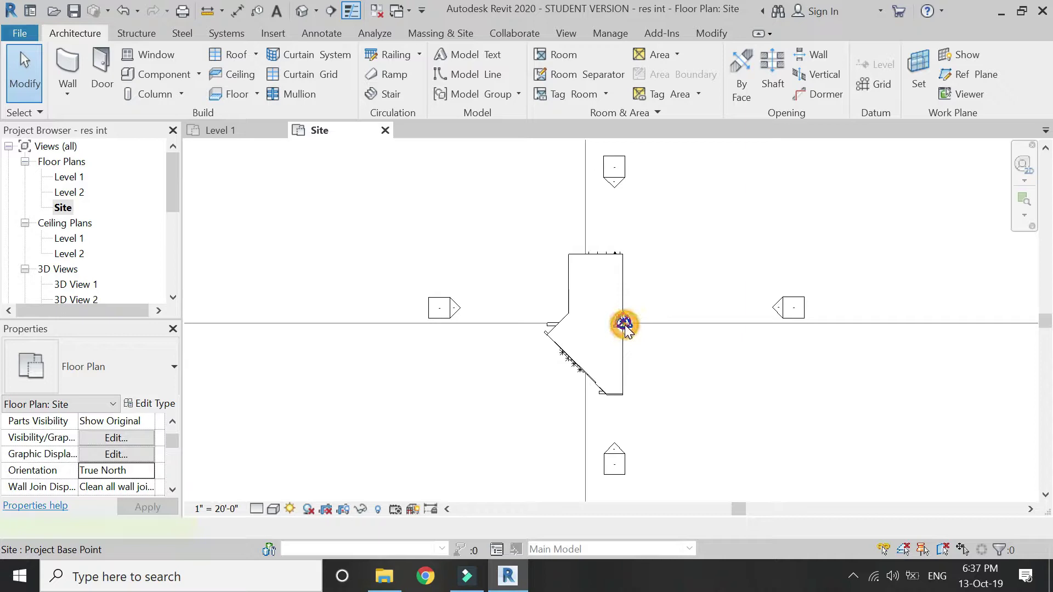
Set the Project Base Point's Angle to True North to 135° in the Site plan.
click(624, 324)
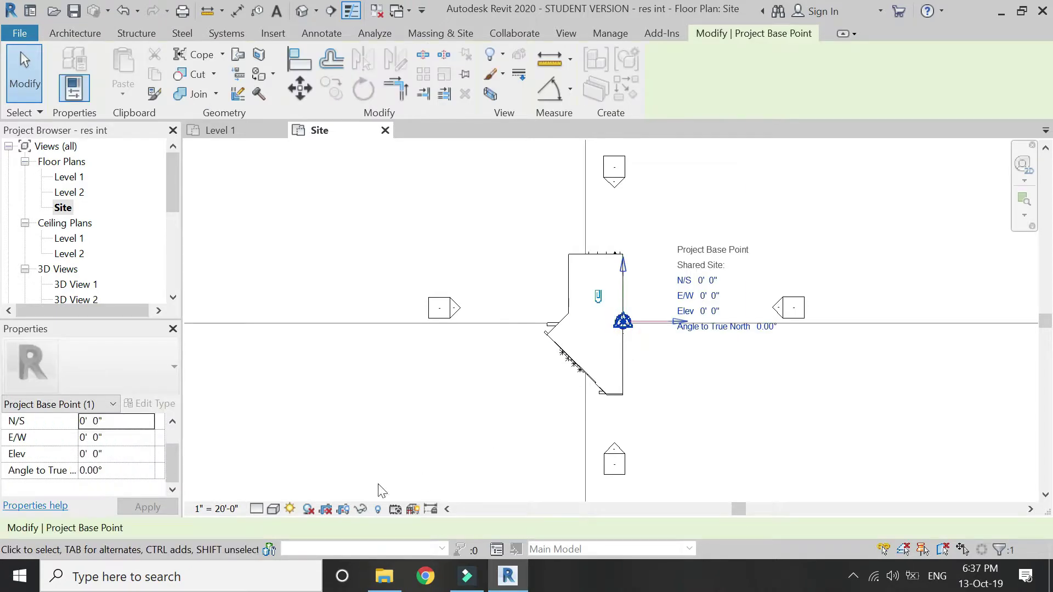
mouse_move(53, 477)
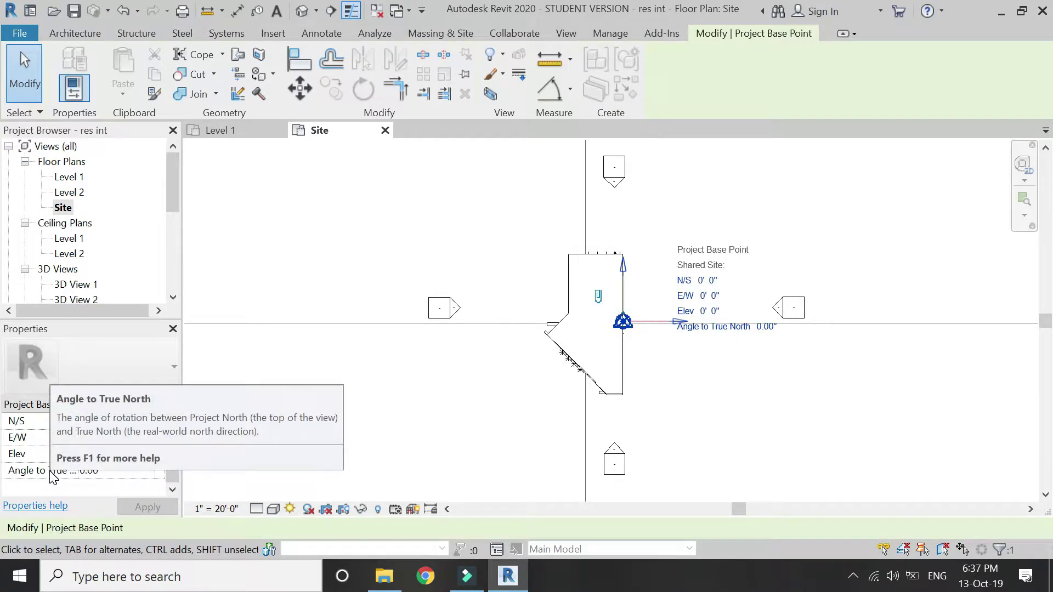
click(109, 472)
text(135)
click(144, 509)
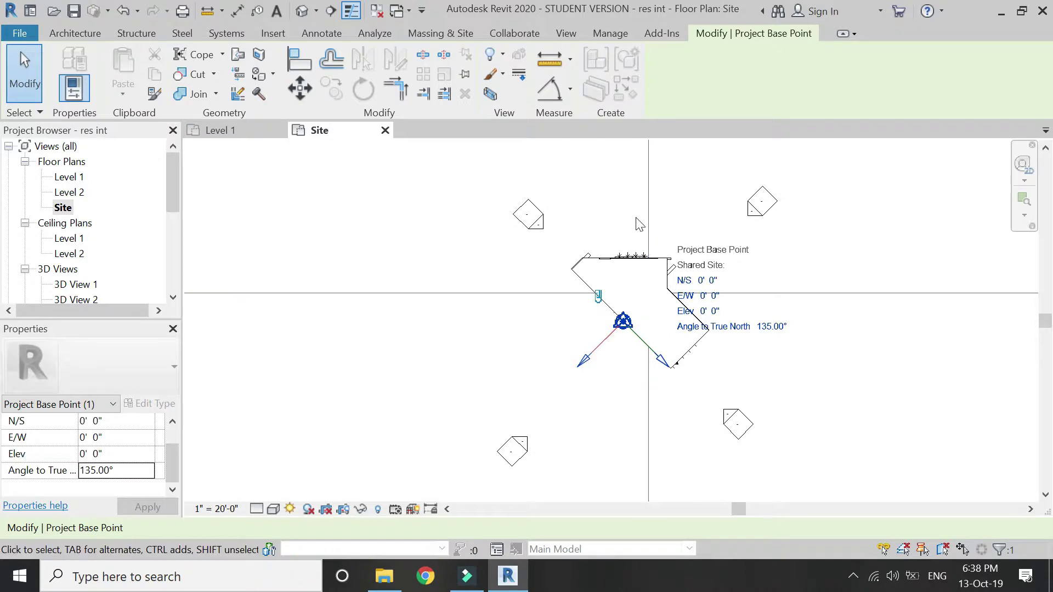
Set the Project Base Point's Angle to True North to 225° and clear the selection.
click(120, 472)
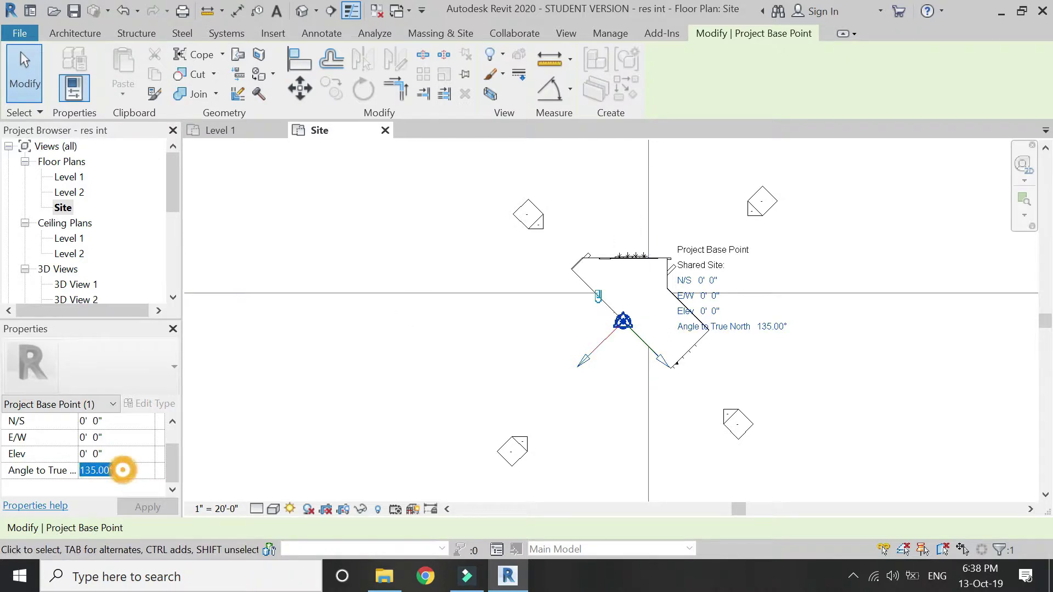
text(22)
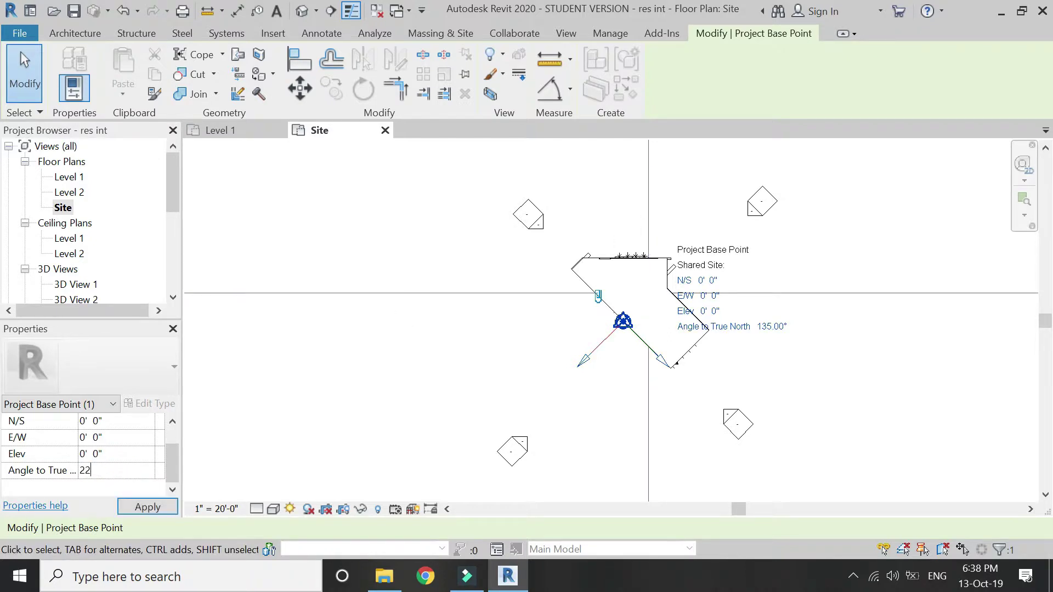
text(5)
click(125, 508)
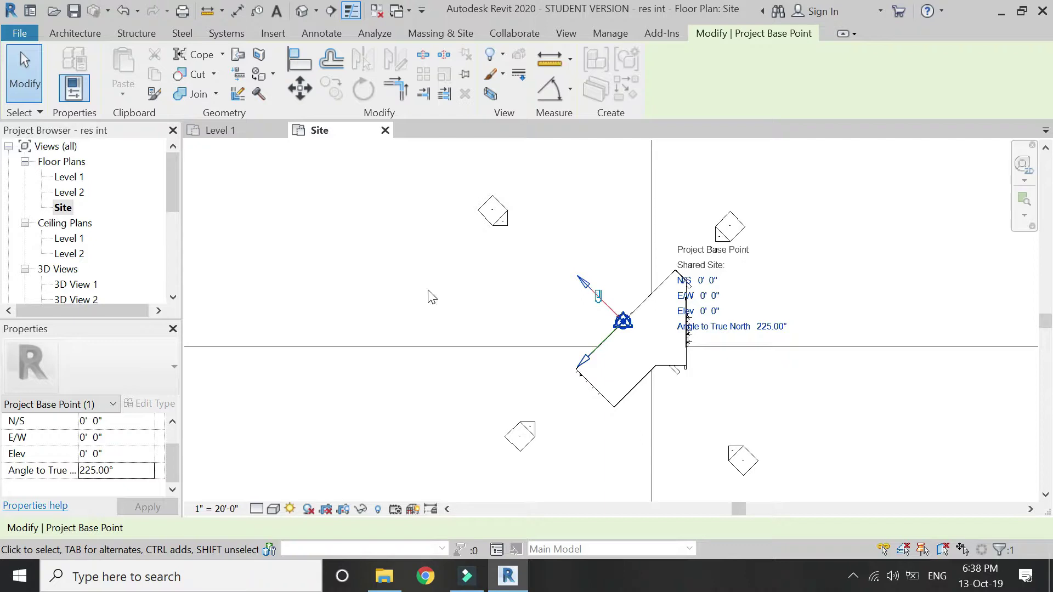
scroll(425, 369, down, 4)
scroll(465, 316, down, 3)
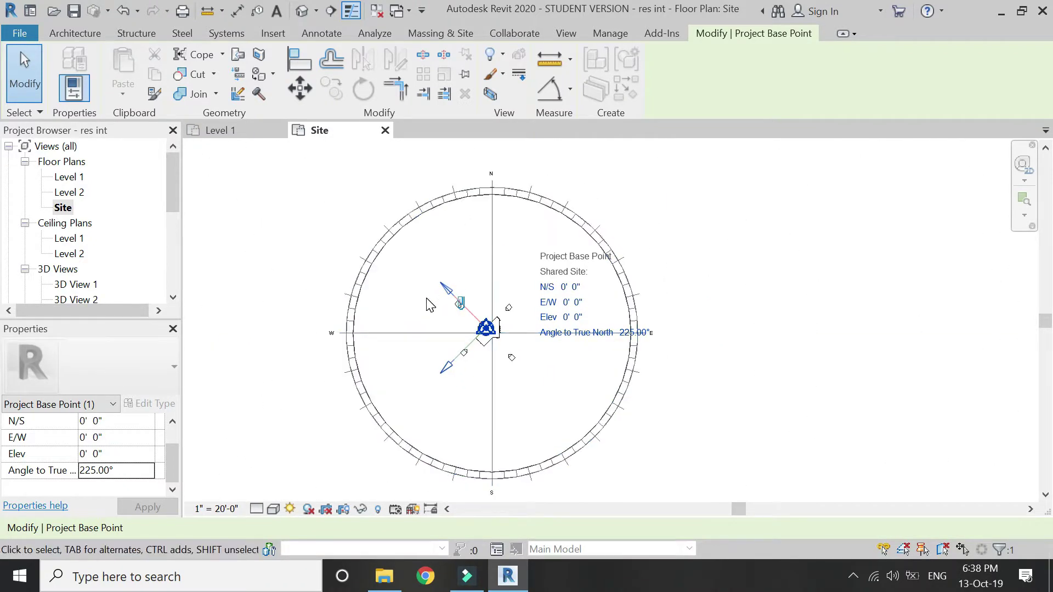
scroll(420, 283, up, 1)
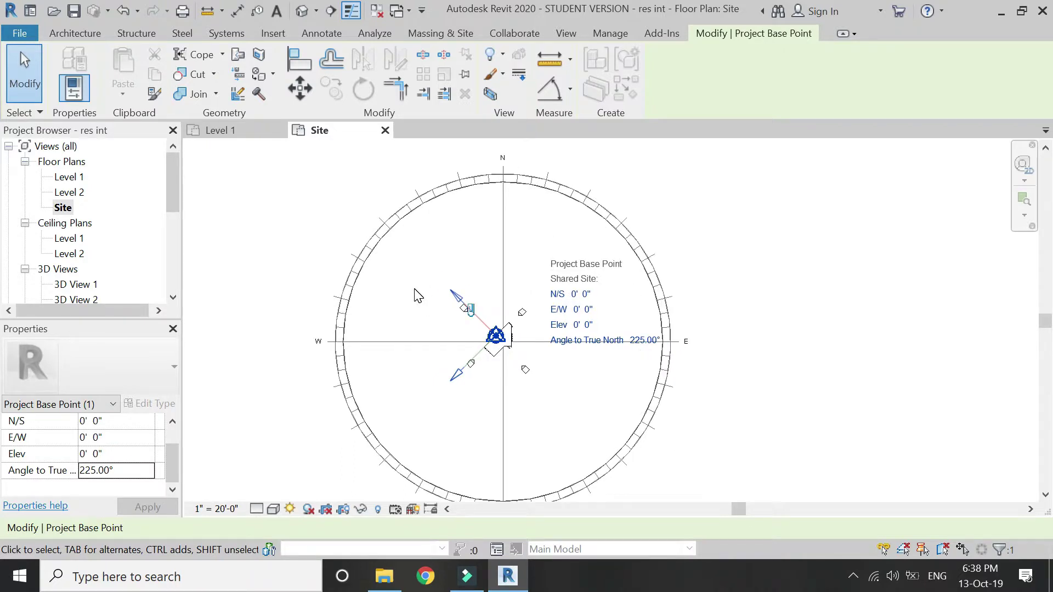
click(415, 291)
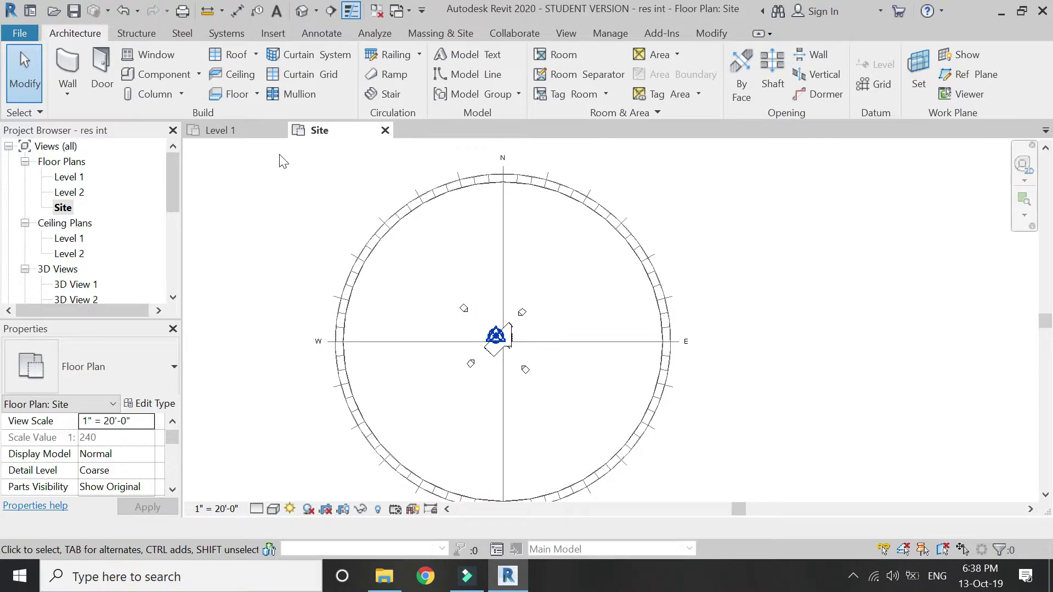
Switch to the Level 1 floor plan and set its view orientation to True North.
click(251, 131)
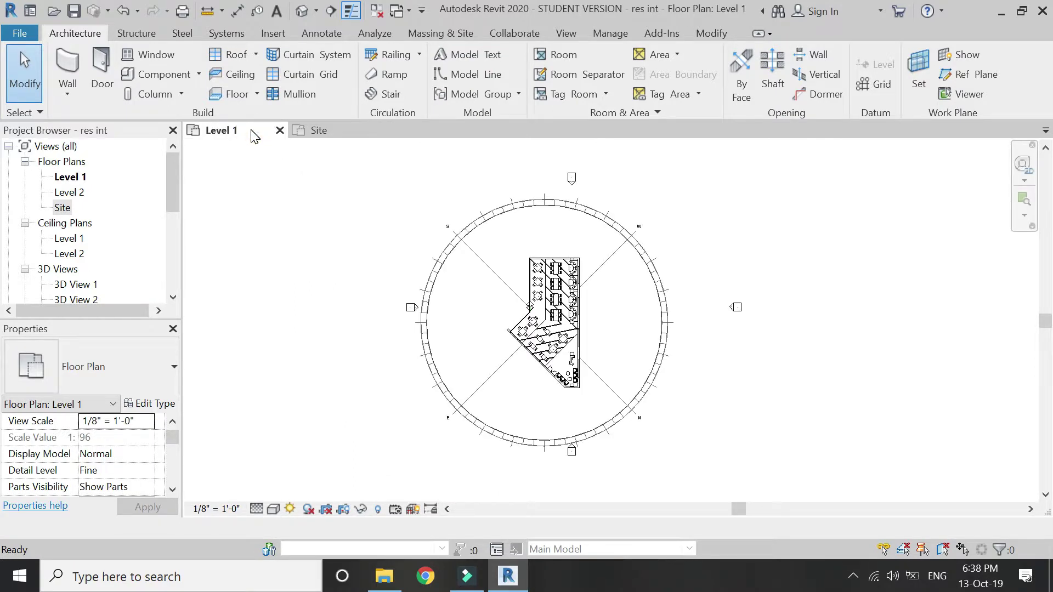
scroll(629, 313, up, 1)
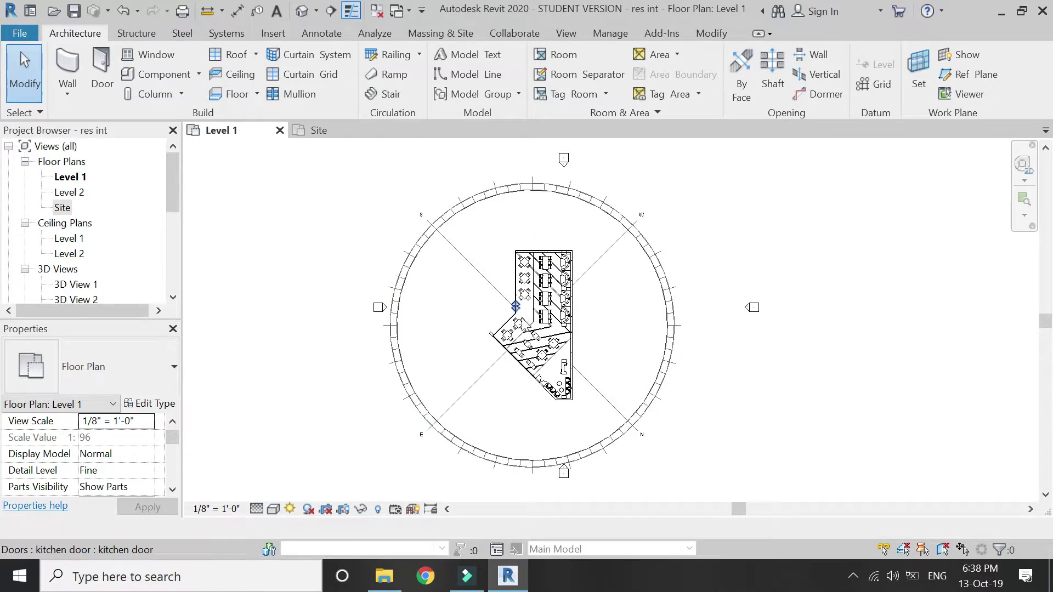
scroll(138, 435, down, 1)
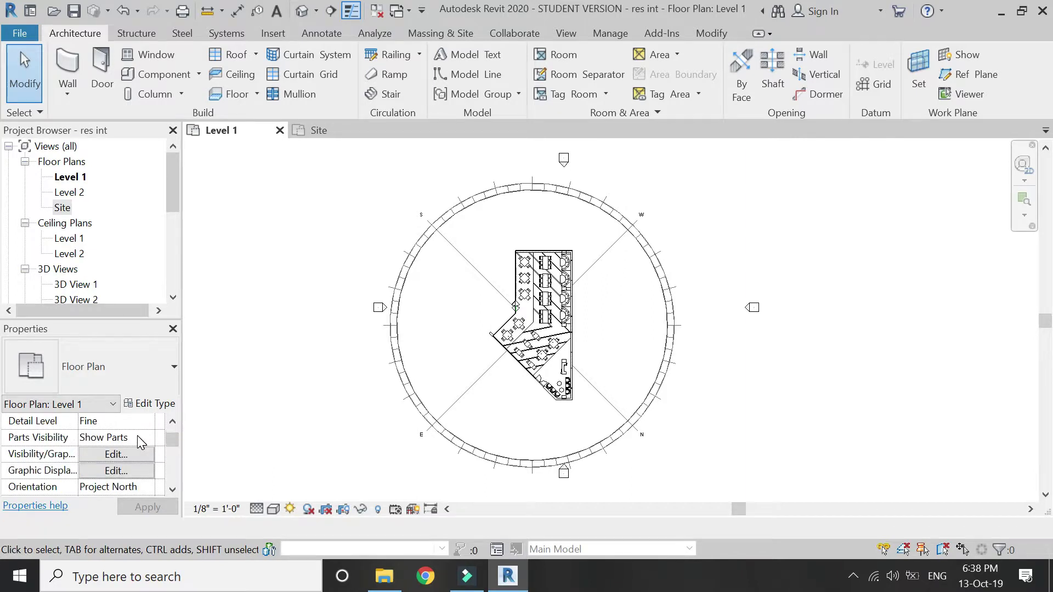
click(147, 489)
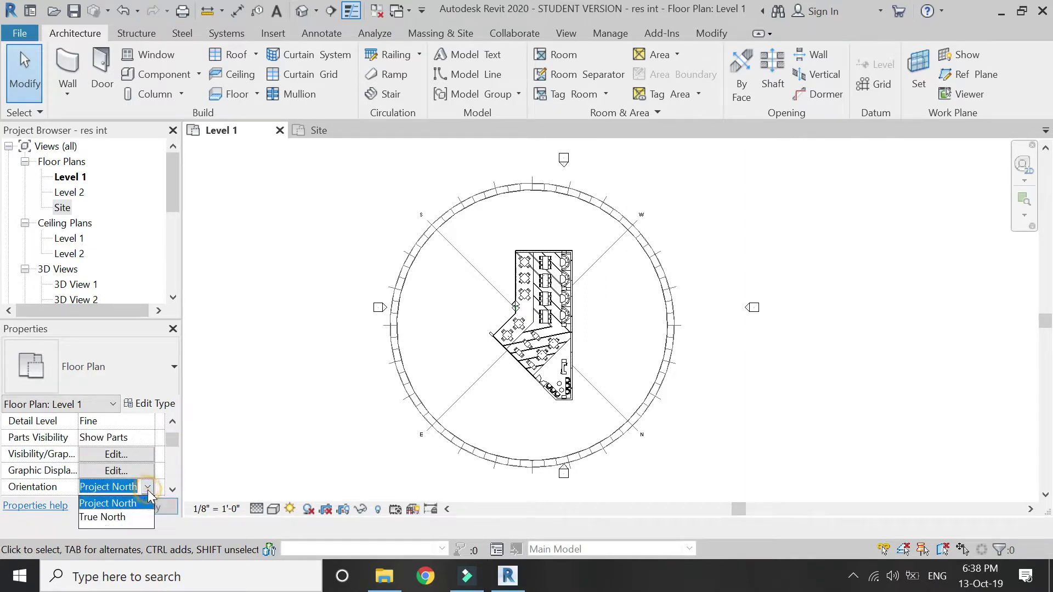
click(125, 519)
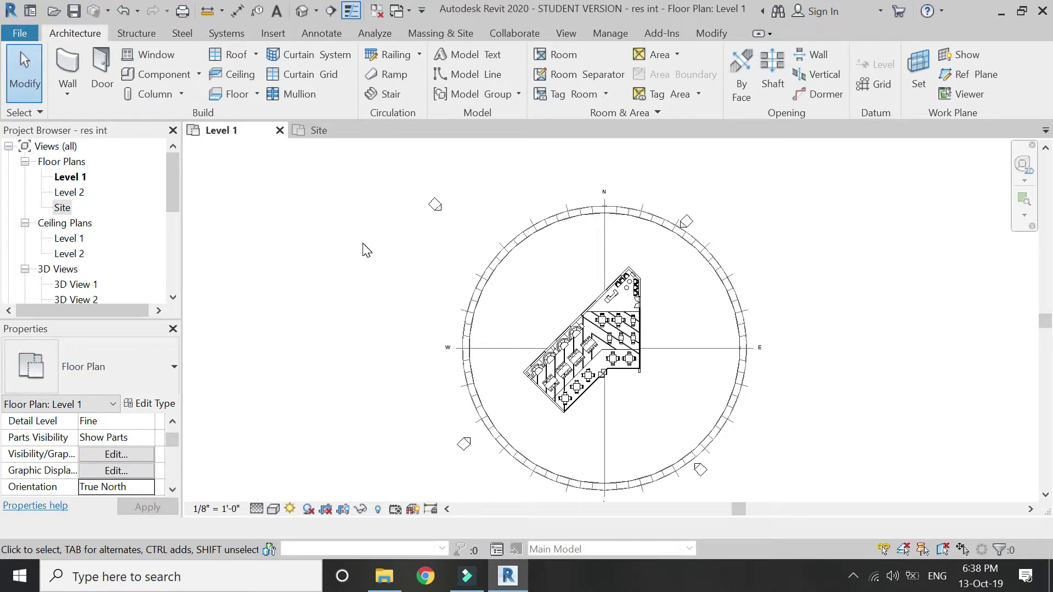
Return to the Site plan and reset the Project Base Point's Angle to True North to 0°.
click(334, 130)
scroll(503, 356, up, 4)
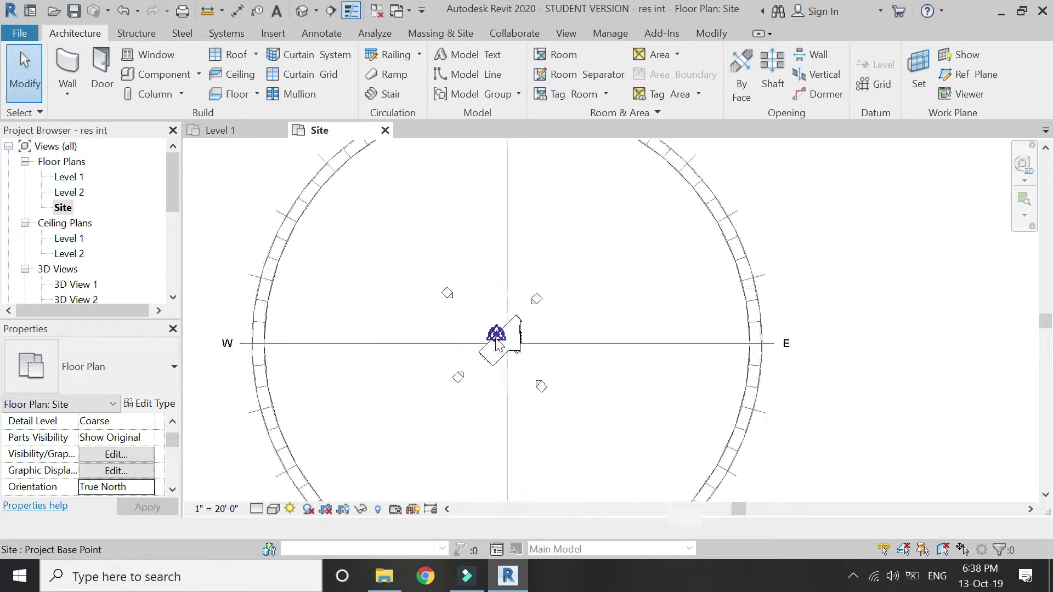
click(498, 331)
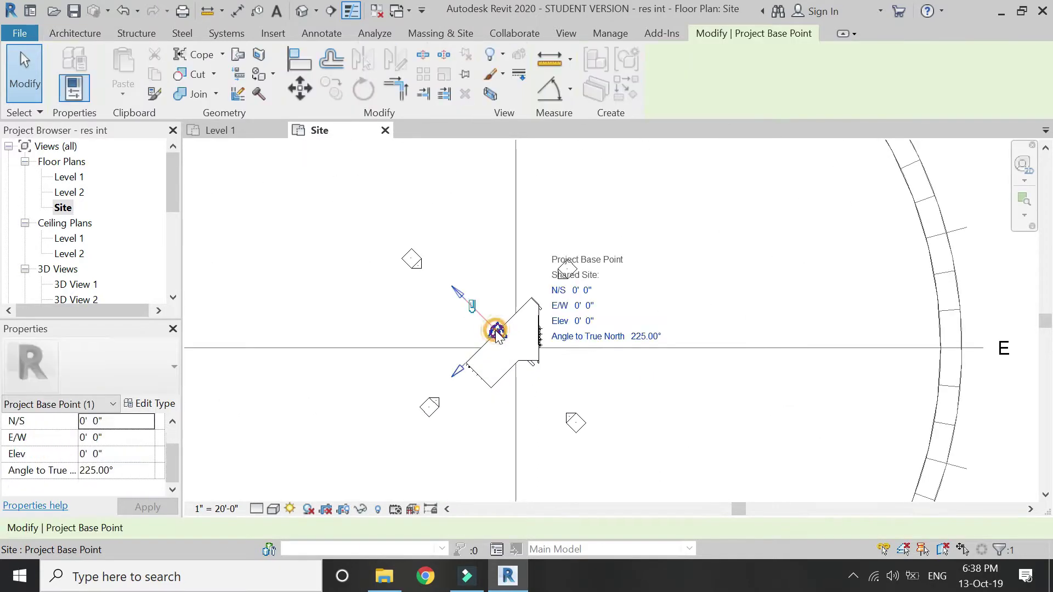
click(134, 471)
text(0)
key(Return)
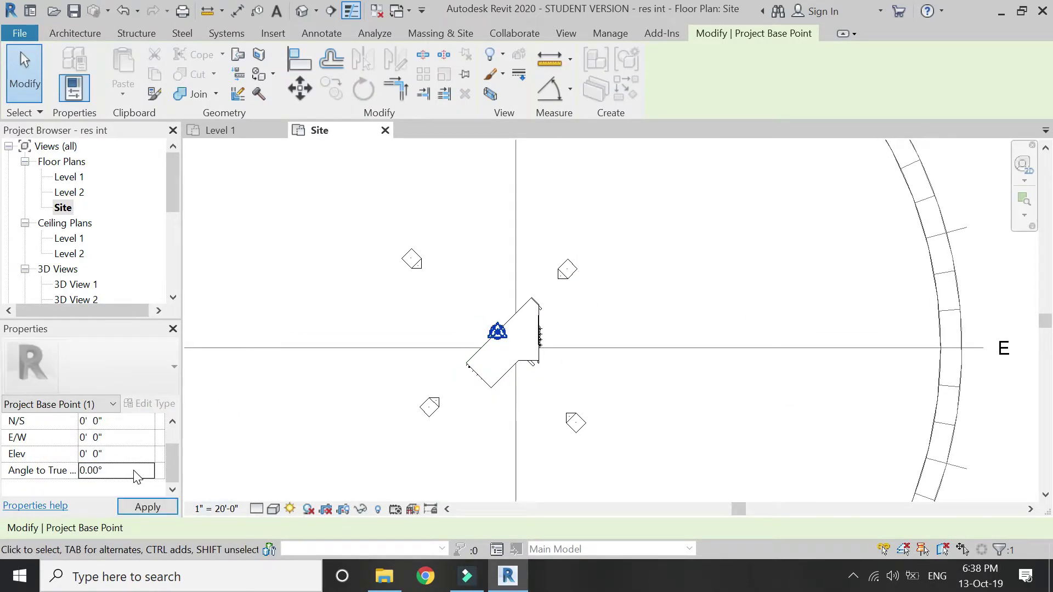
click(147, 511)
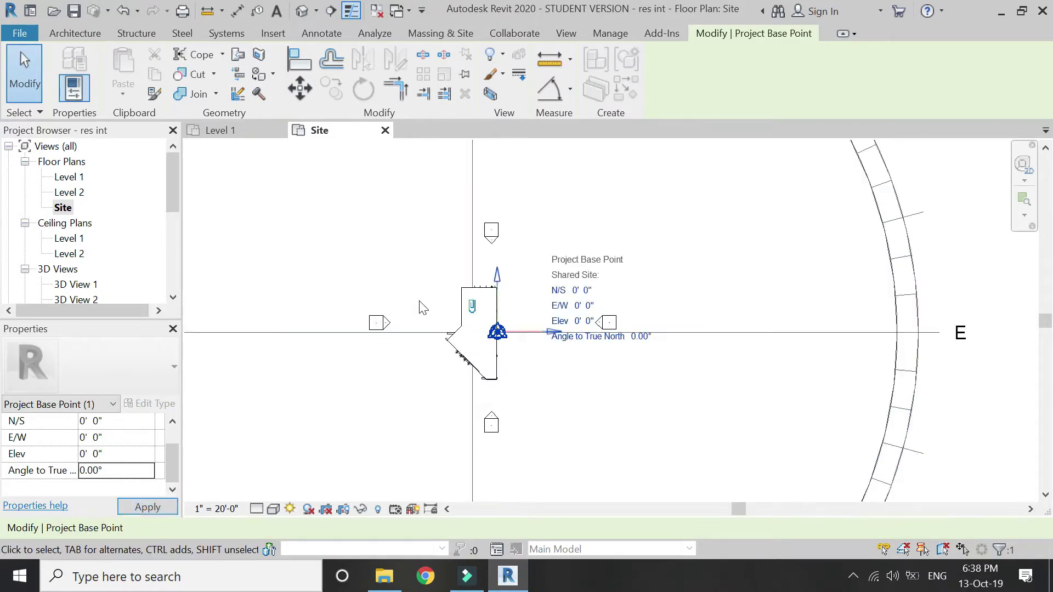
scroll(420, 317, down, 2)
scroll(420, 316, down, 2)
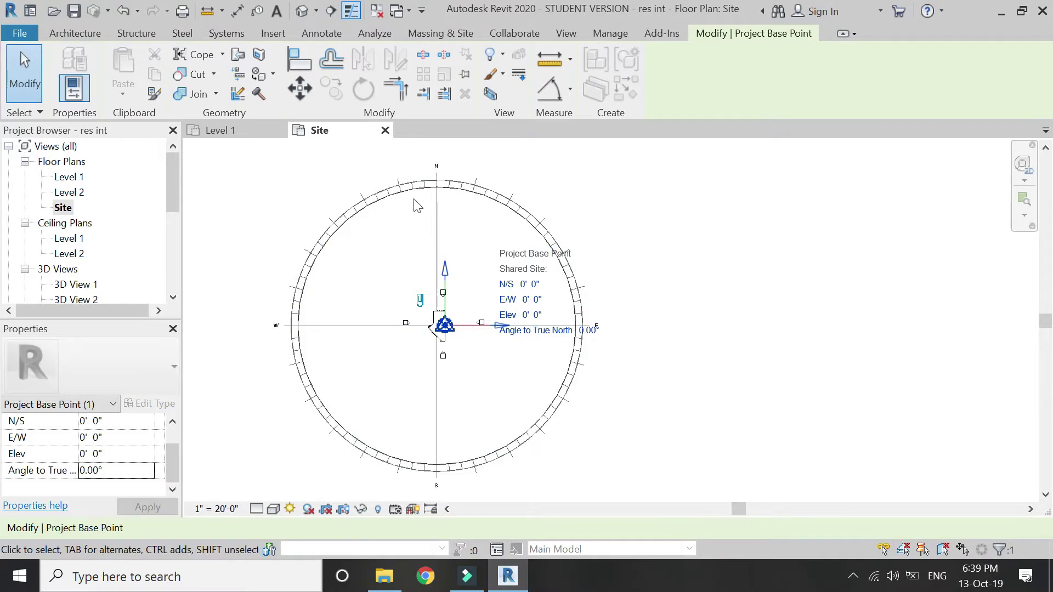
key(Escape)
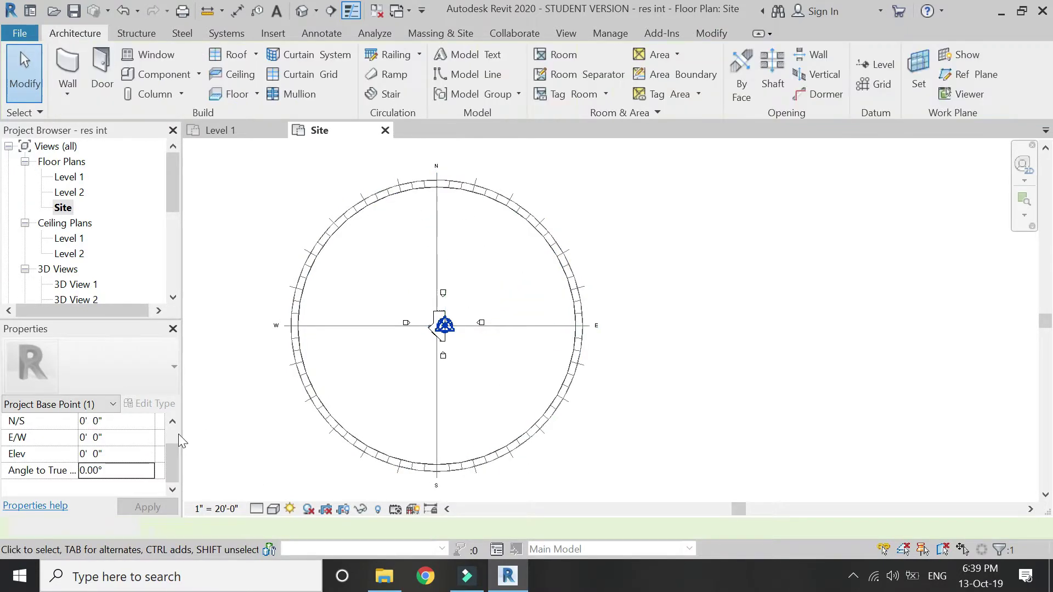
Set the Site plan's view orientation to Project North.
click(151, 442)
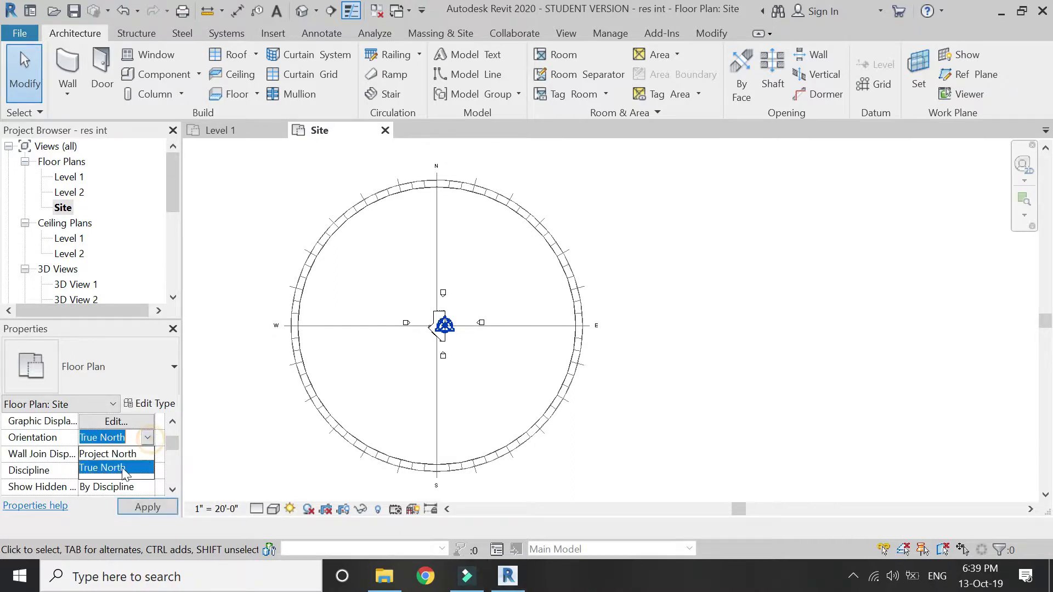
click(124, 454)
click(147, 506)
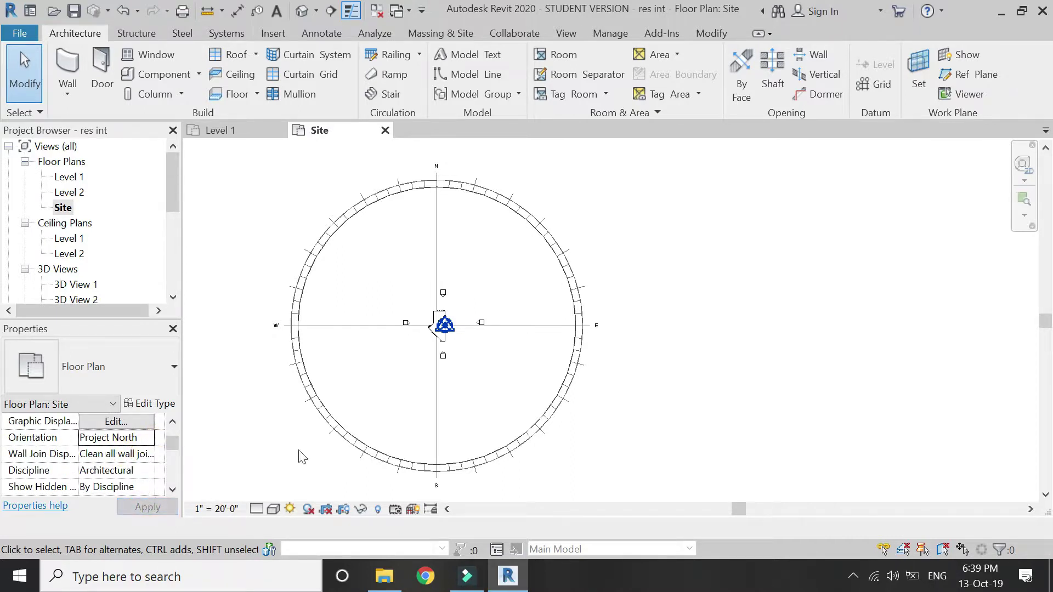
With the Site plan on Project North, set the Project Base Point's Angle to True North to 225°.
click(446, 325)
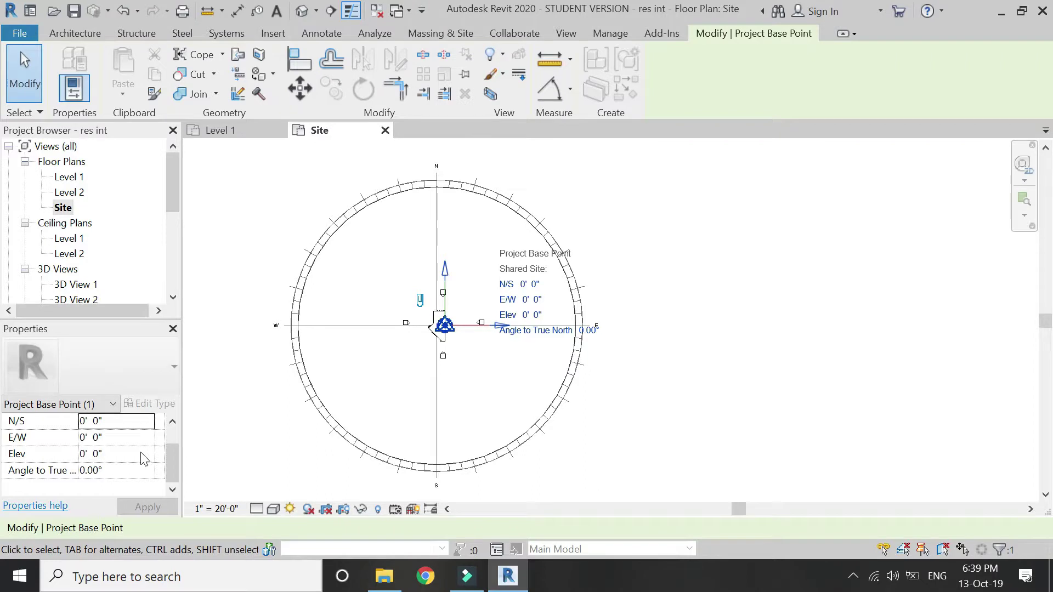
click(127, 472)
text(225)
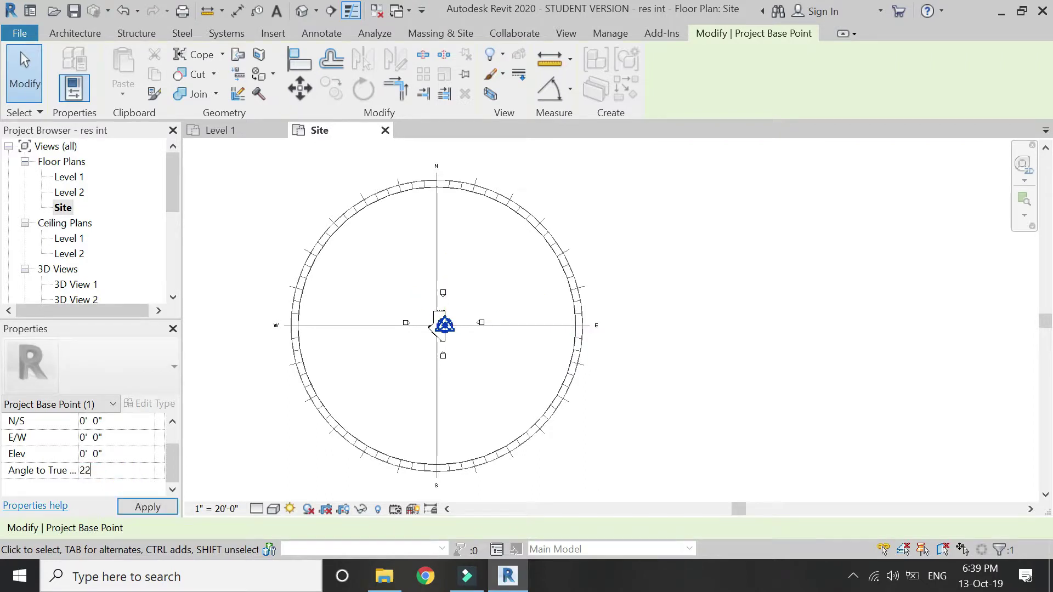
click(148, 507)
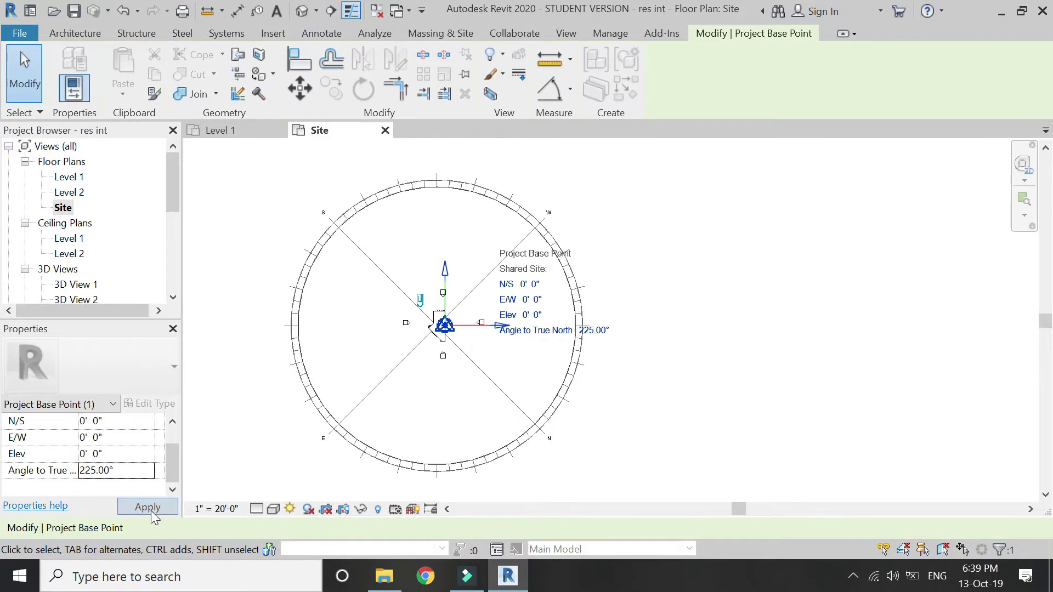
click(219, 386)
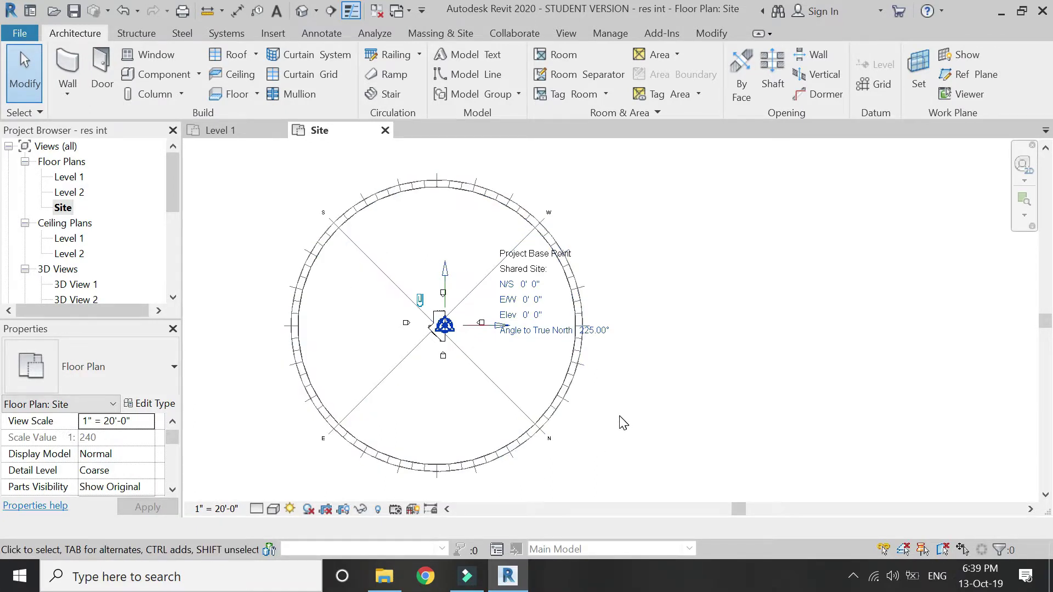
Undo the Site plan's Project North orientation and the last base point angle changes, and check the base point's angle.
key(ctrl+z)
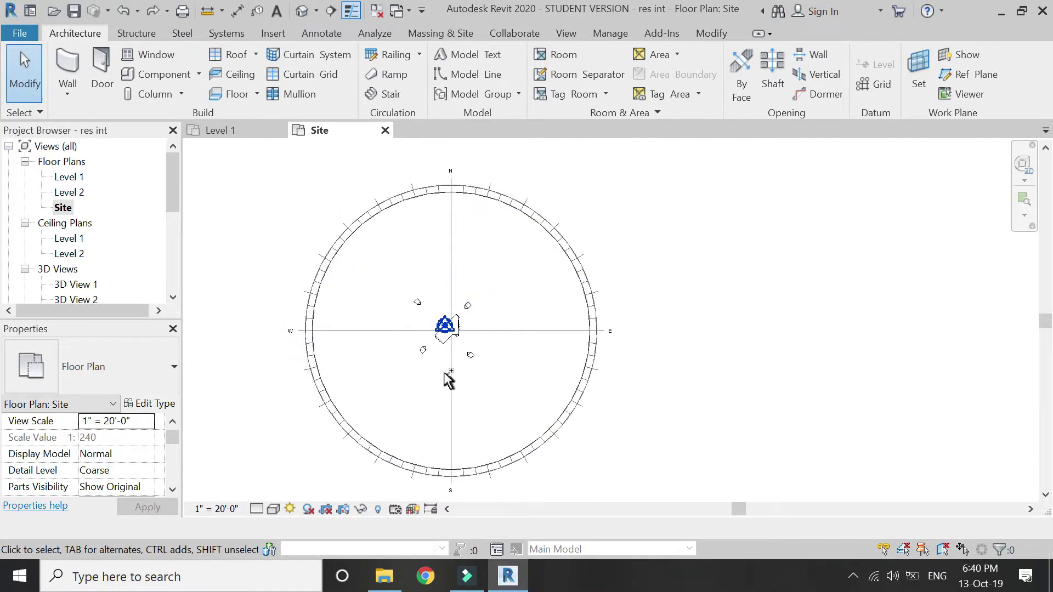
click(445, 326)
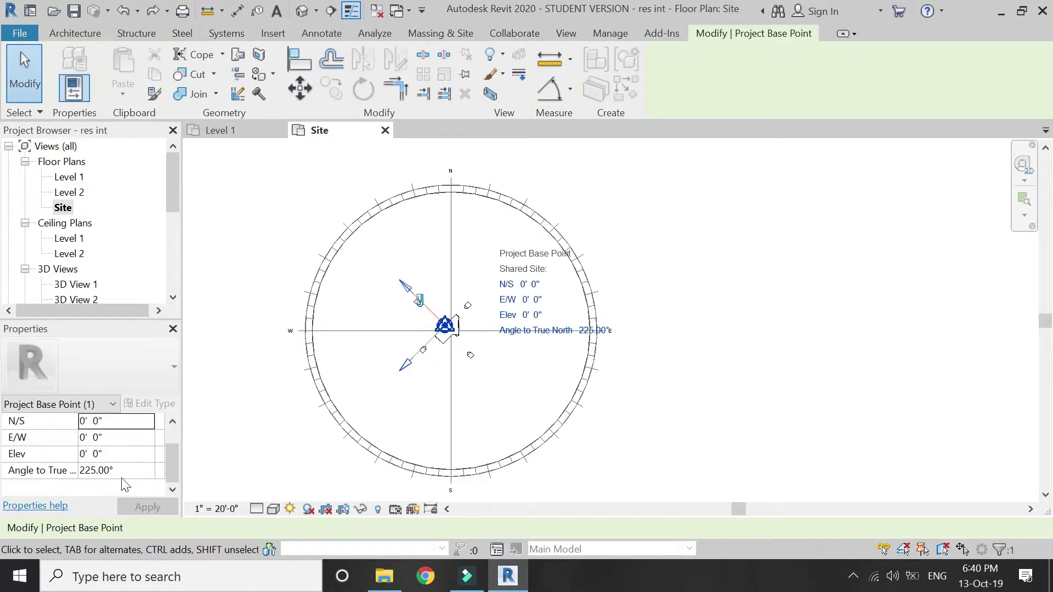
key(Escape)
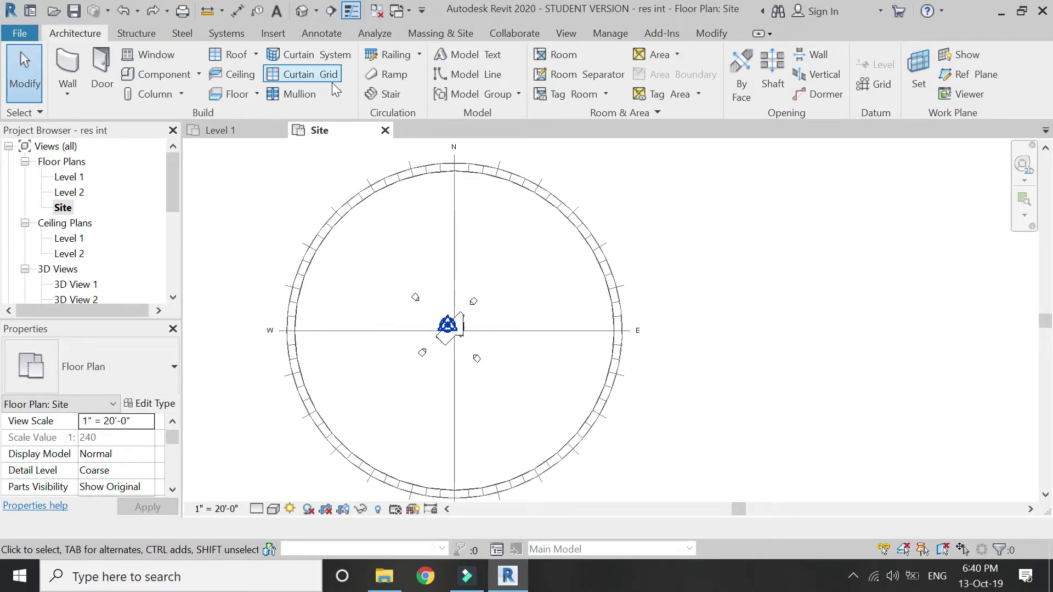
Load the North Arrow 1 symbol family from the Annotations library folder.
click(320, 34)
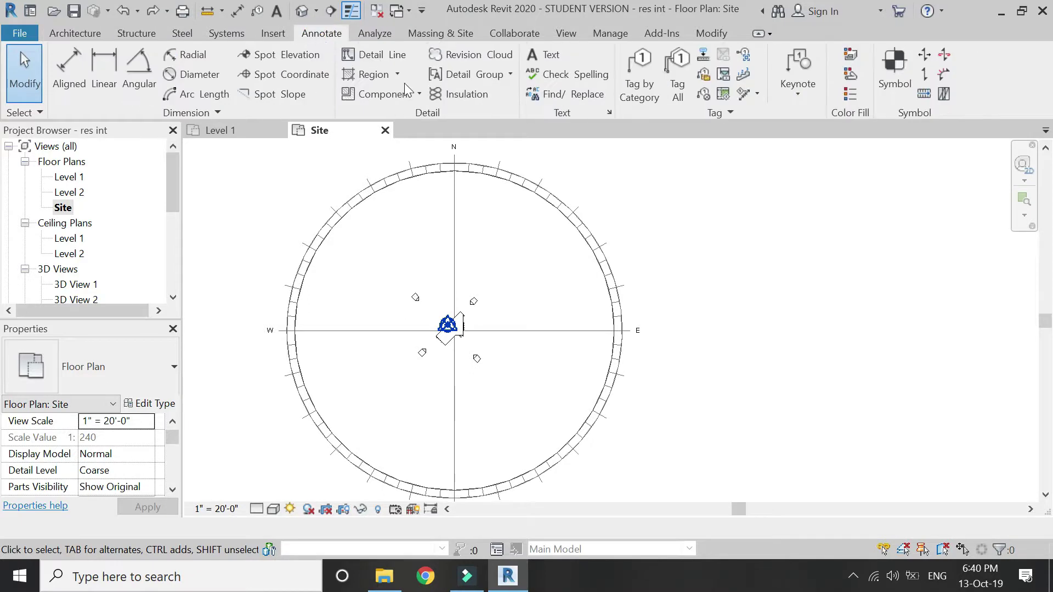
click(895, 69)
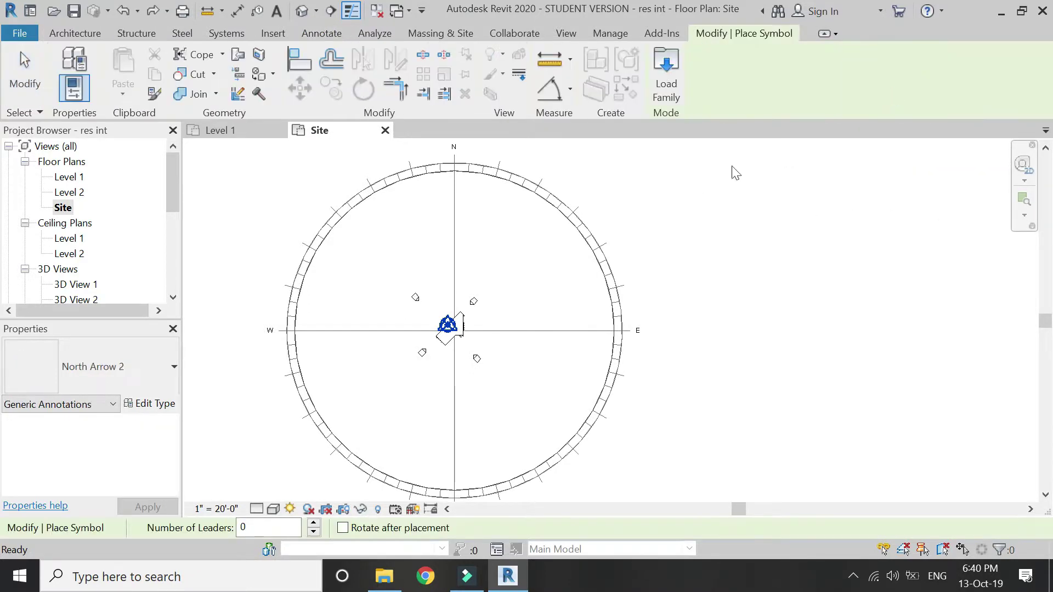
click(666, 77)
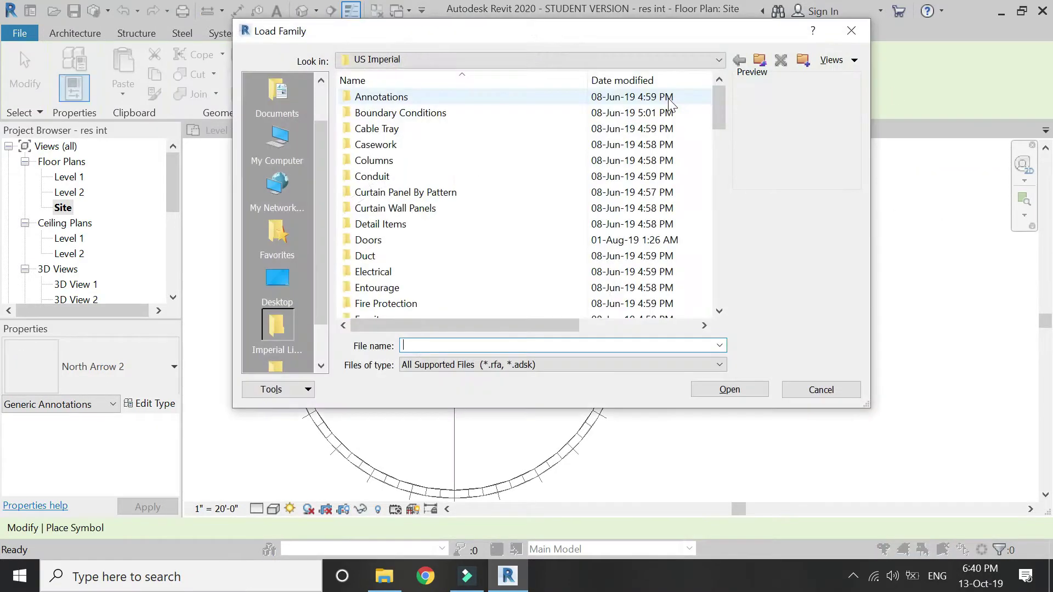
double_click(379, 97)
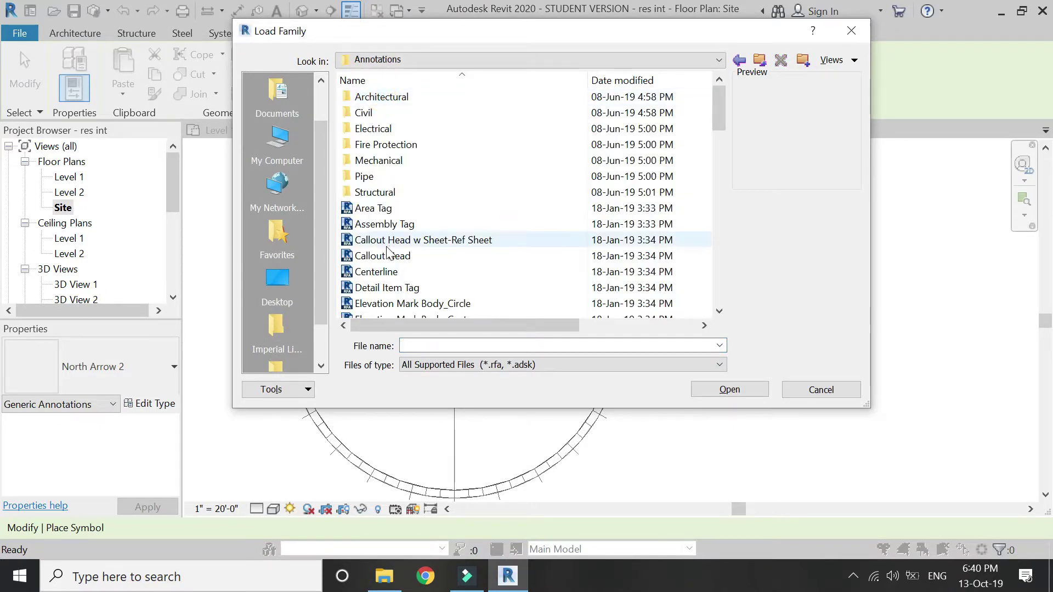
scroll(388, 253, down, 9)
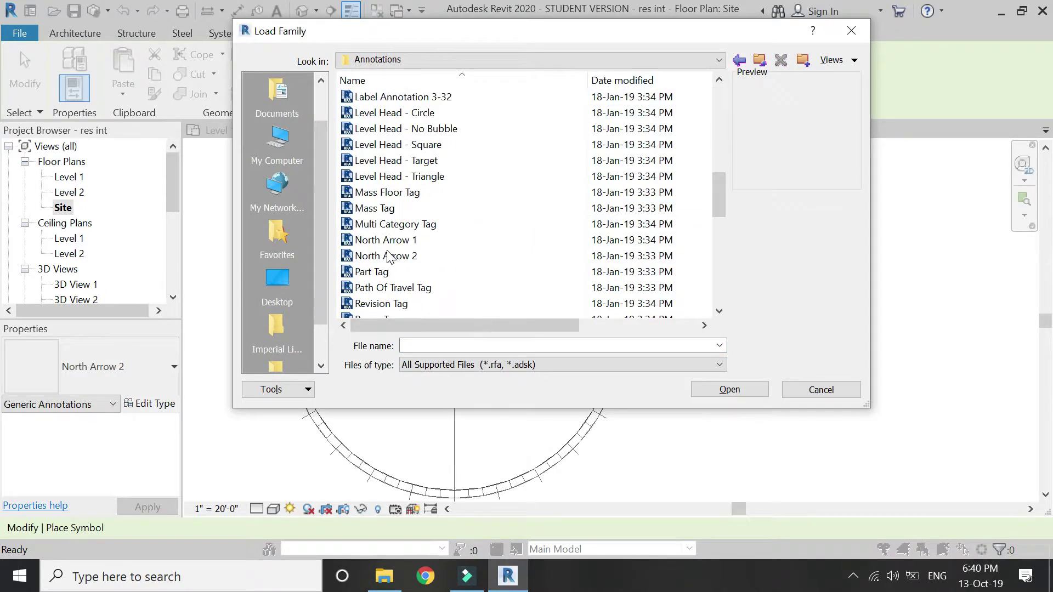
click(385, 240)
click(399, 256)
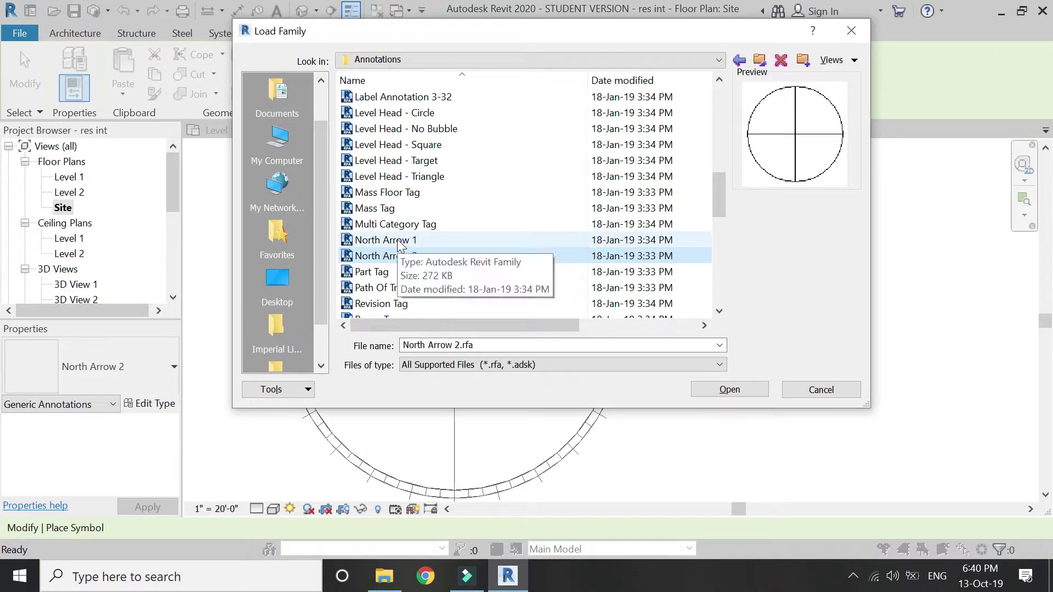
click(397, 240)
click(759, 390)
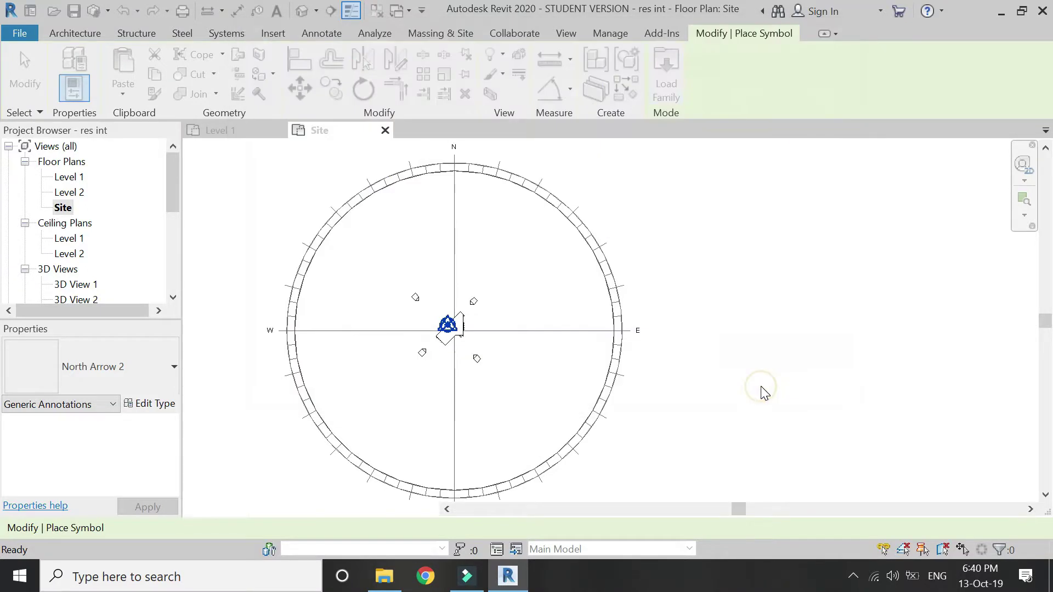
Place one North Arrow 1 symbol just east of the building on the Site plan.
scroll(474, 326, up, 5)
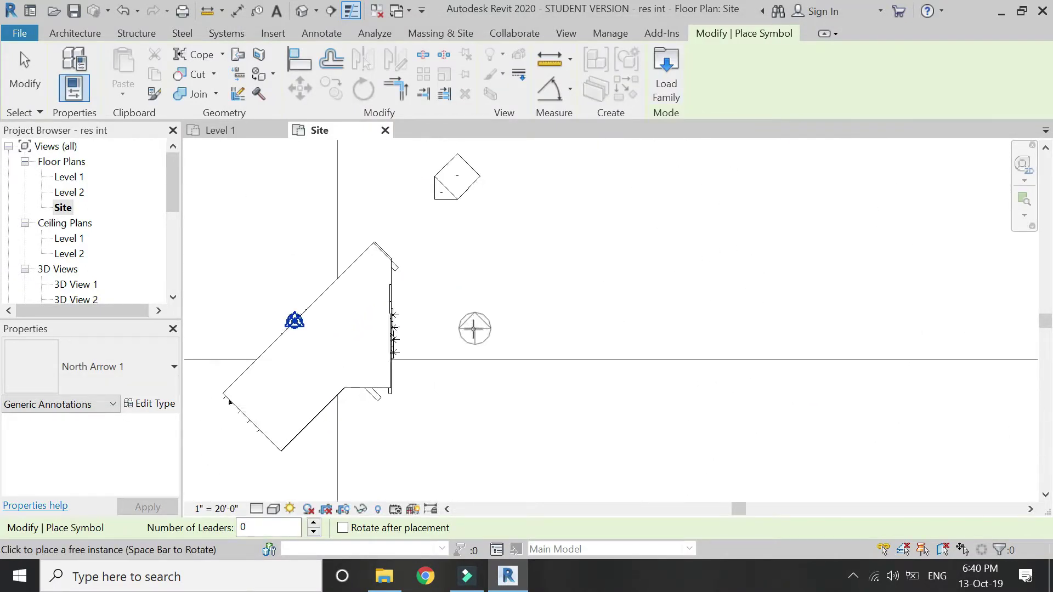
scroll(474, 328, up, 1)
click(456, 329)
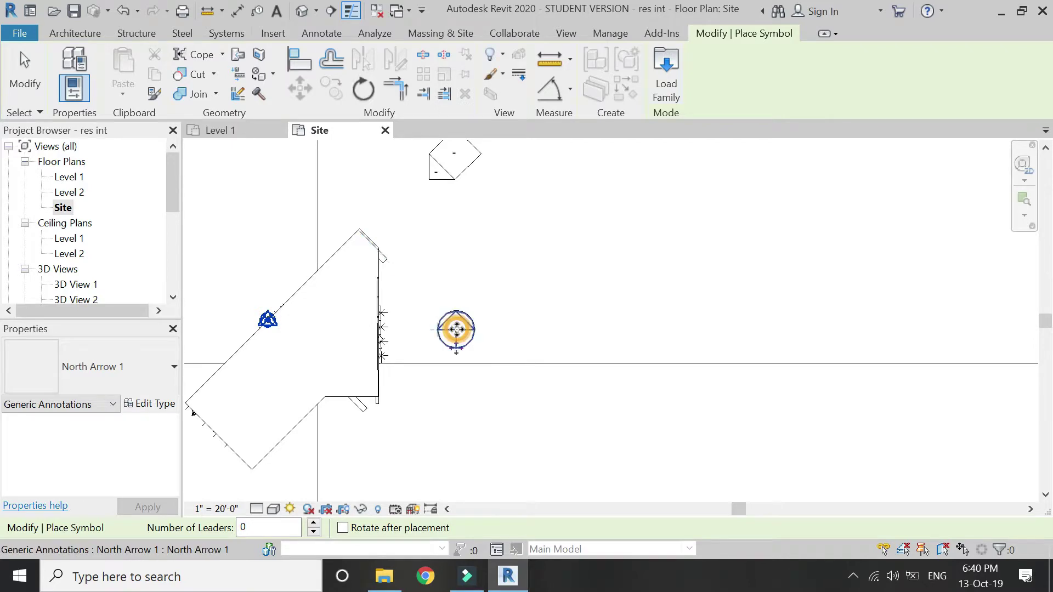
key(Escape)
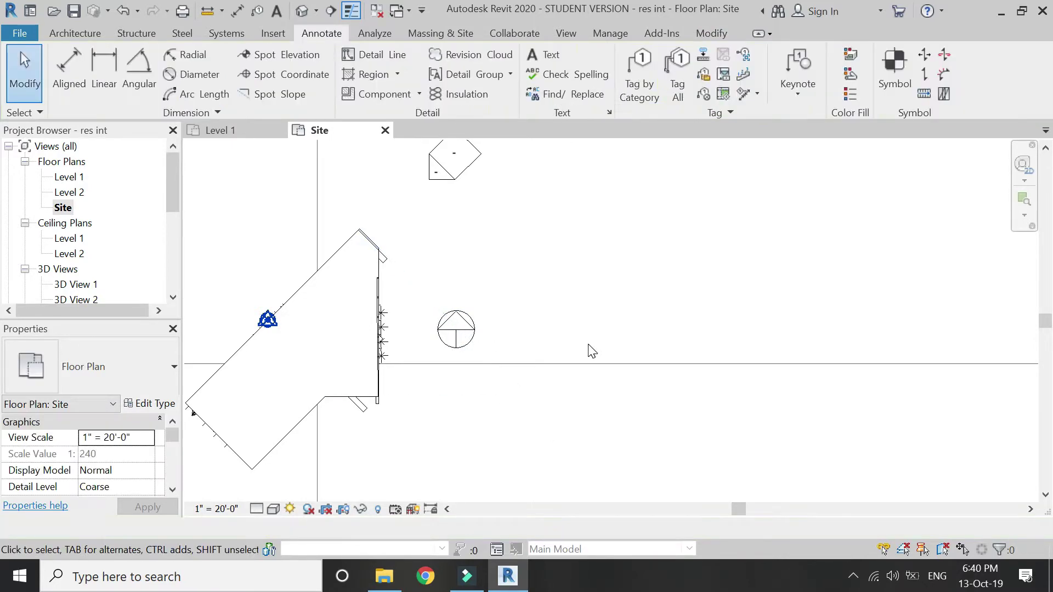
Delete the north arrow symbol beside the building on the Site plan.
scroll(588, 353, down, 5)
scroll(494, 357, up, 2)
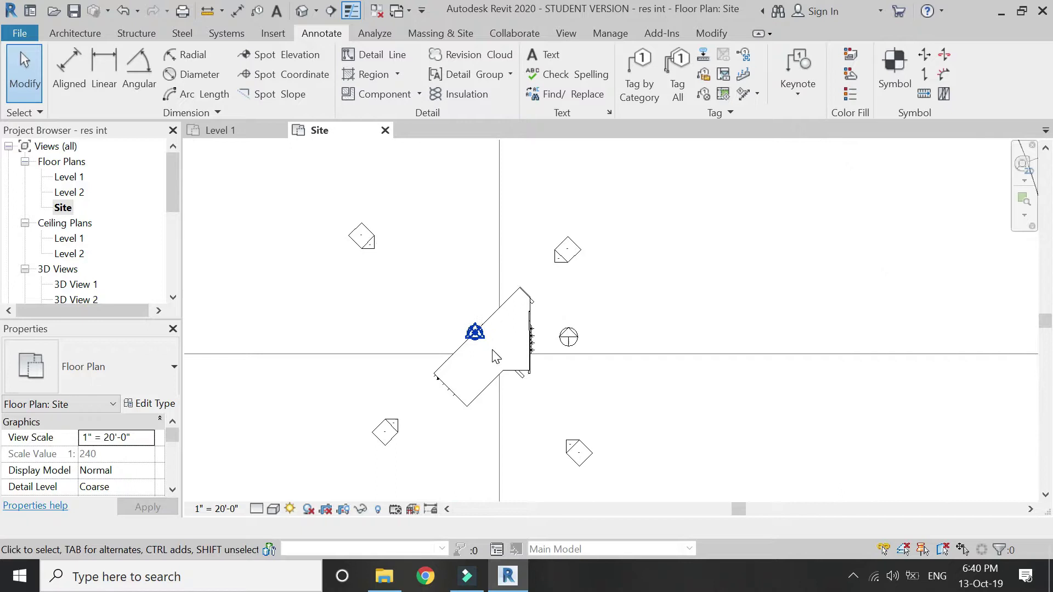
click(571, 340)
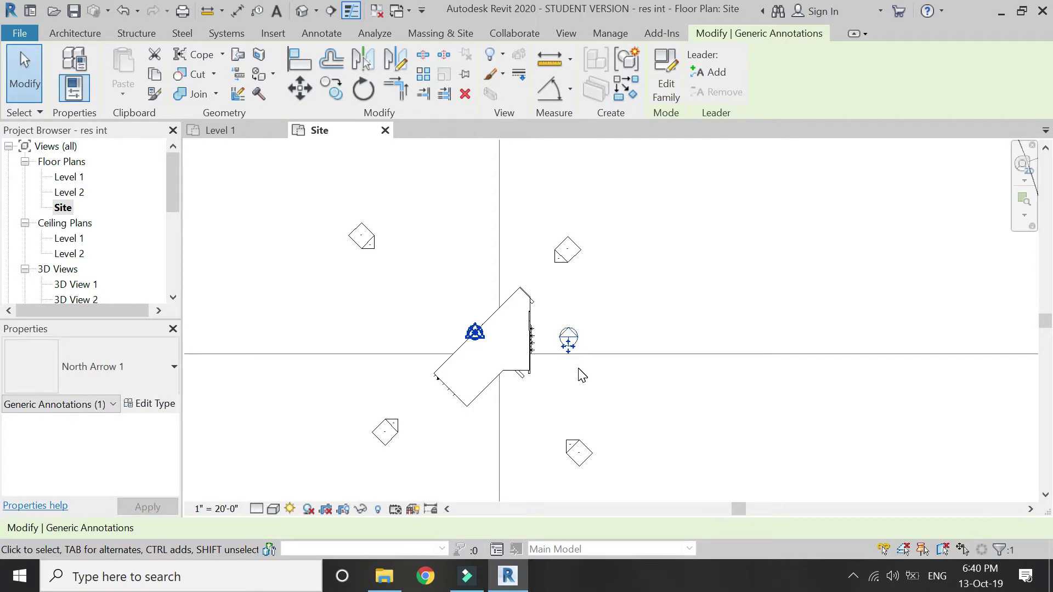
key(Delete)
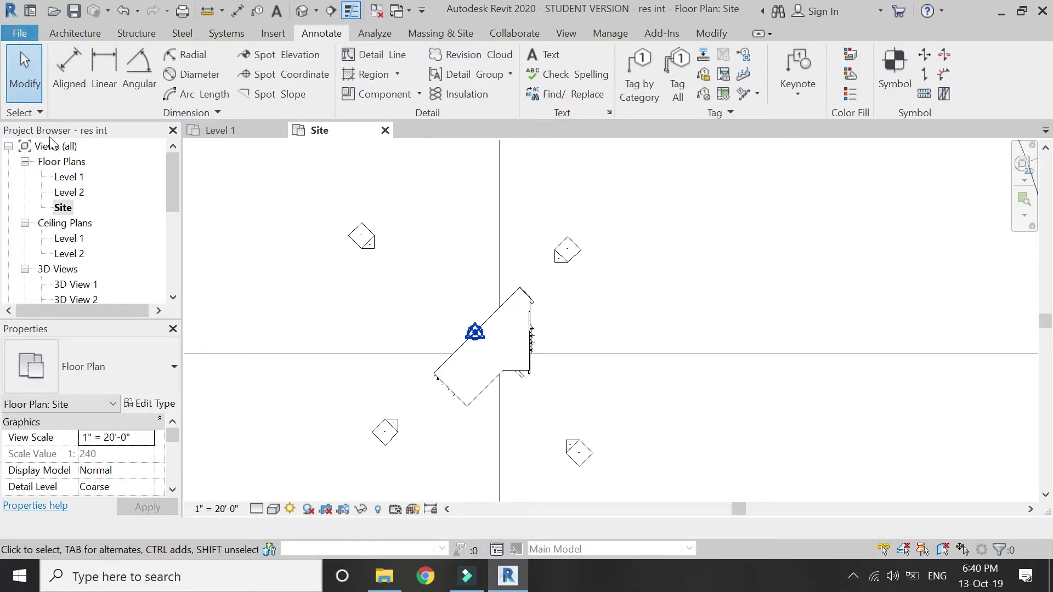
Create a new family from the Generic Annotation template in the Annotations template folder.
key(alt+f)
mouse_move(60, 106)
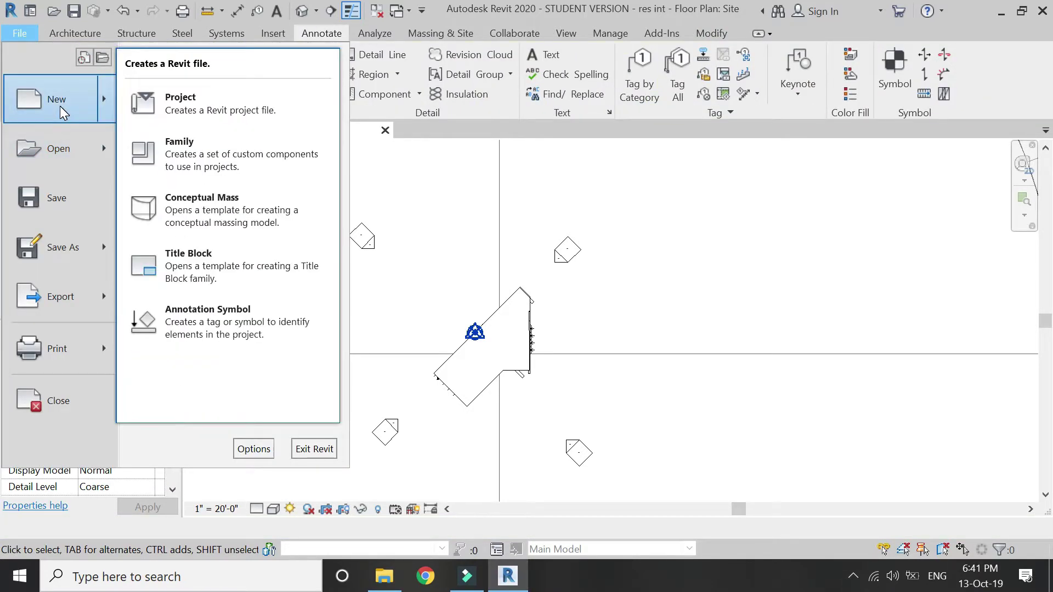
click(185, 163)
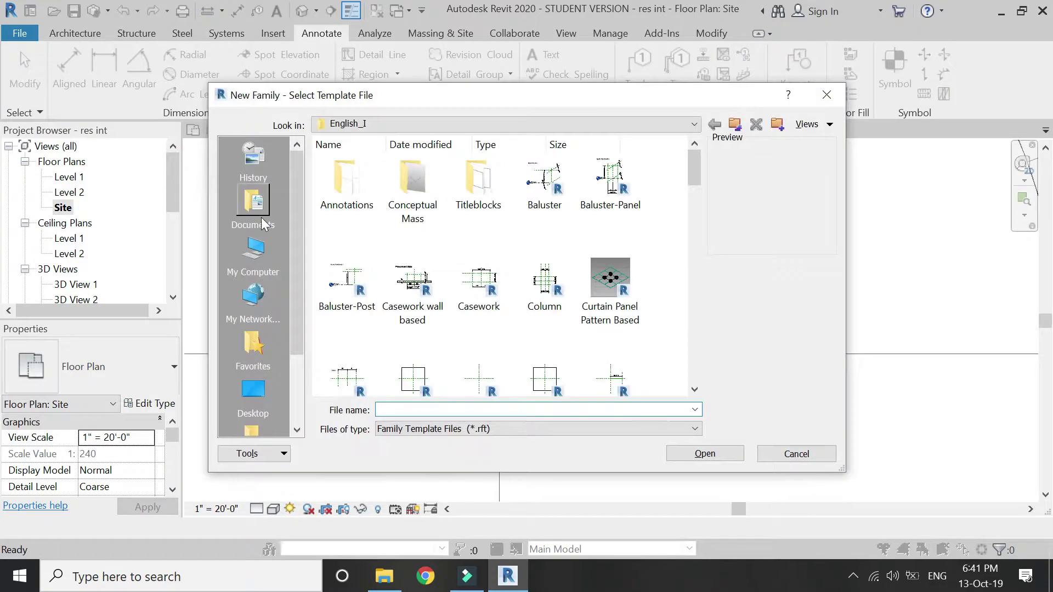
double_click(344, 177)
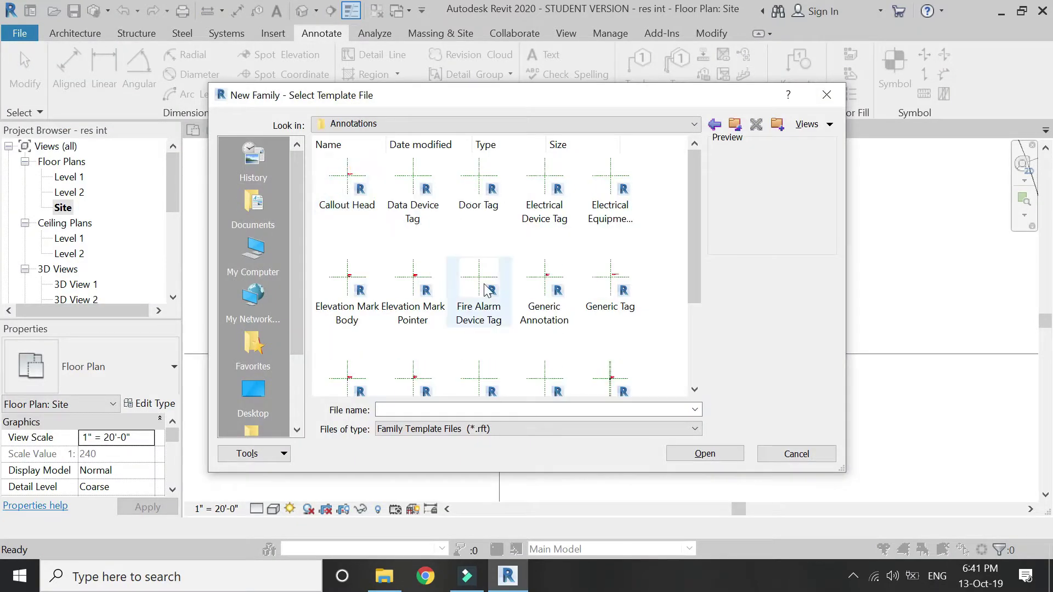
click(558, 293)
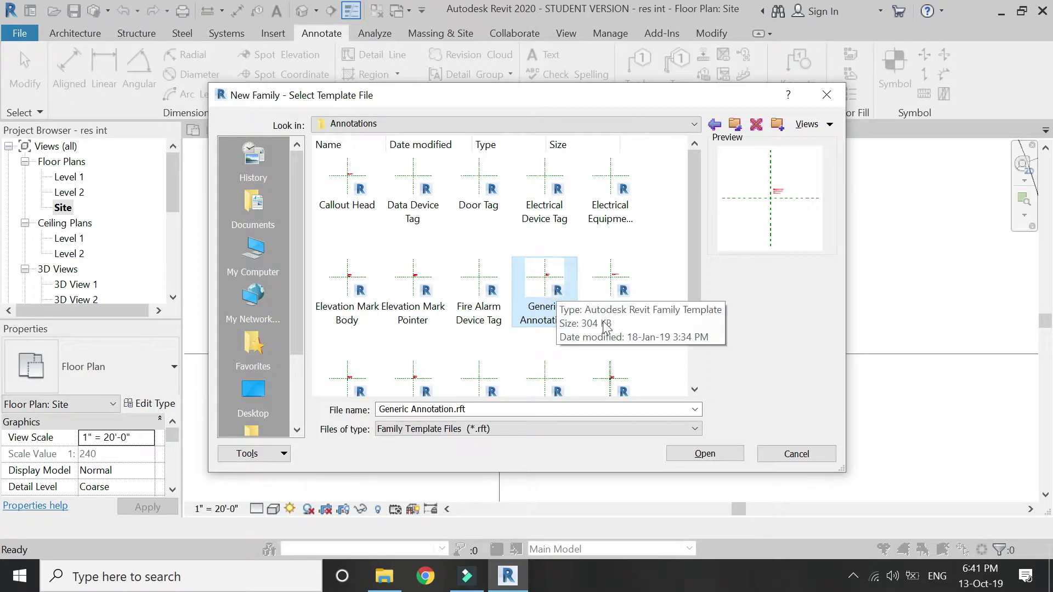
click(684, 454)
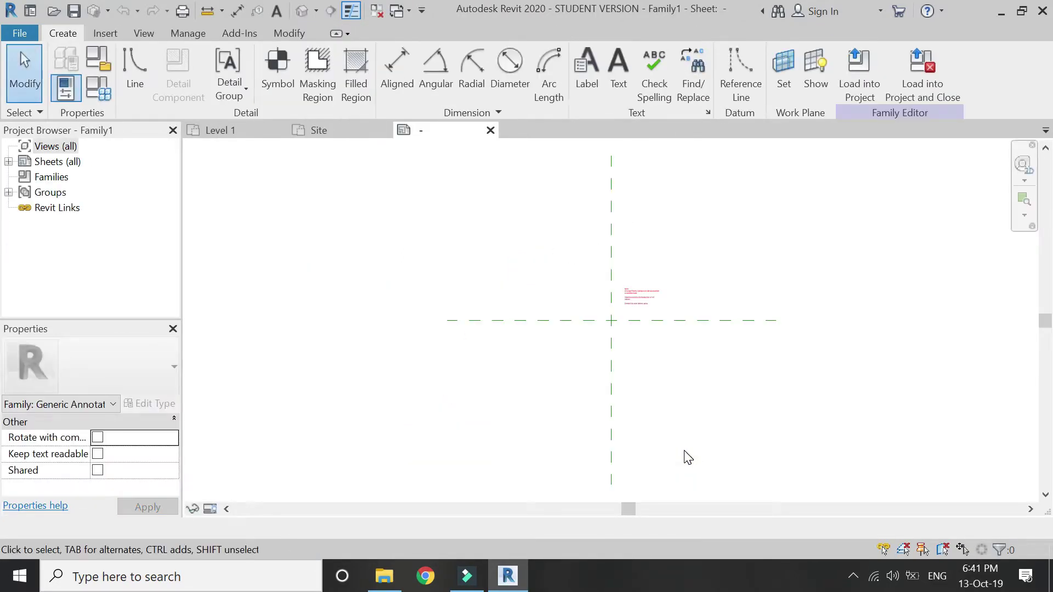
Delete the red instruction note from the new annotation family.
scroll(643, 378, up, 3)
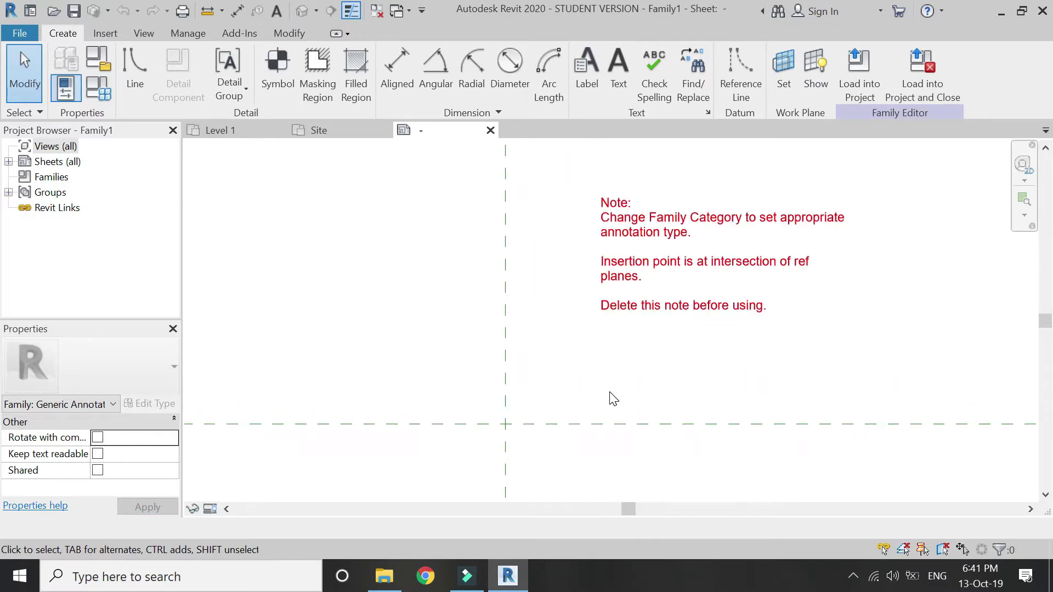
click(642, 279)
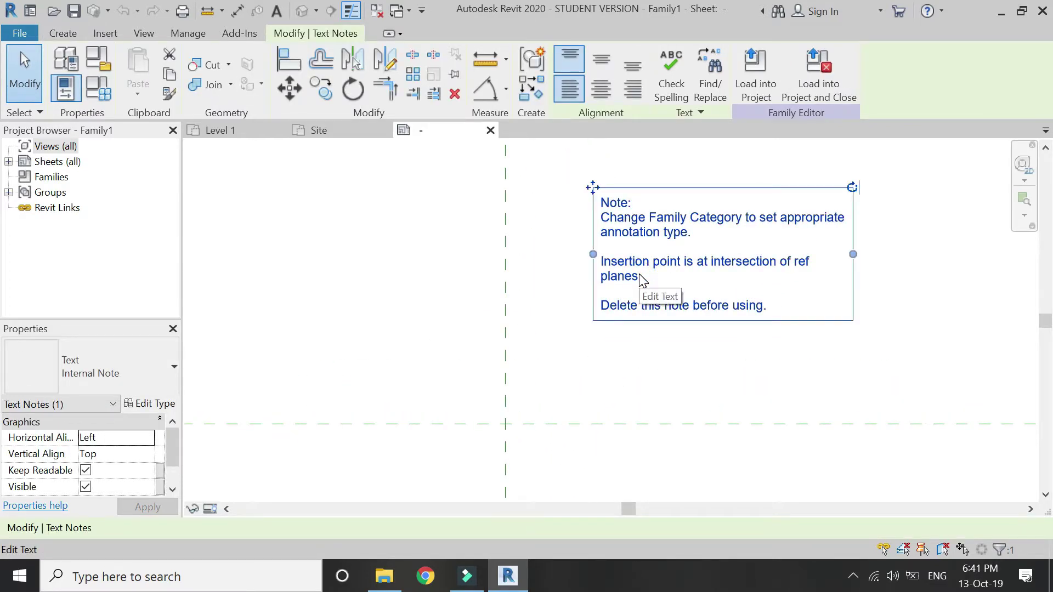
key(Delete)
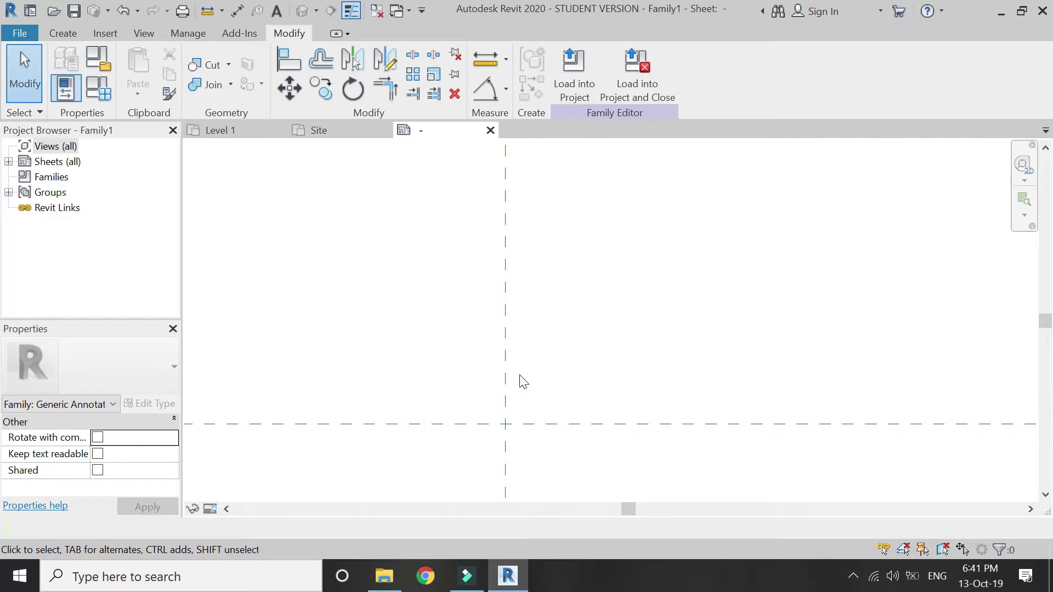
Draw two vertical lines from the reference plane intersection, one 1/4" upward and one 1/4" downward.
click(53, 34)
click(135, 80)
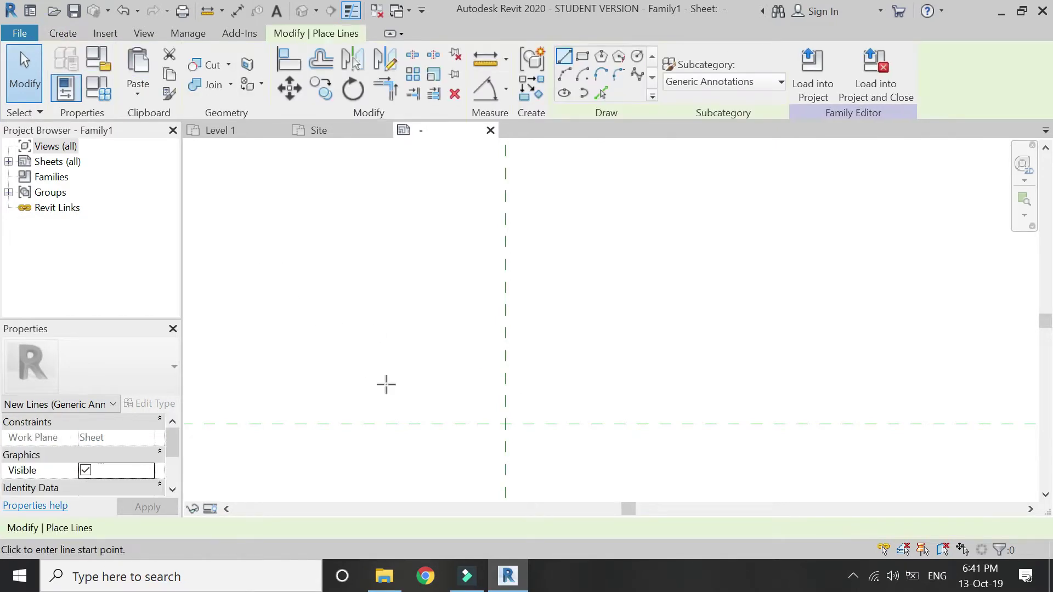
click(506, 425)
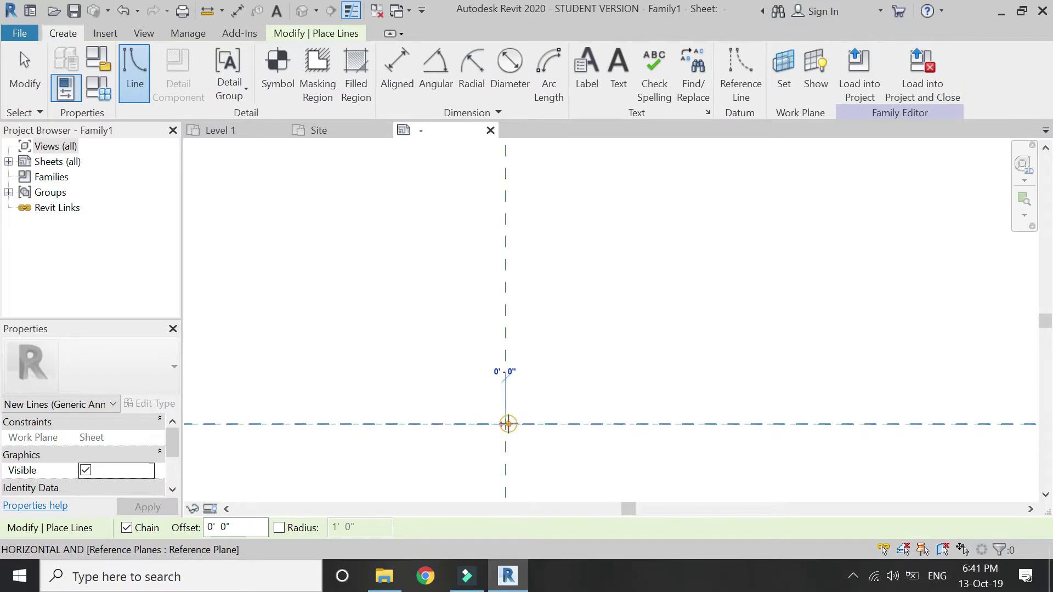
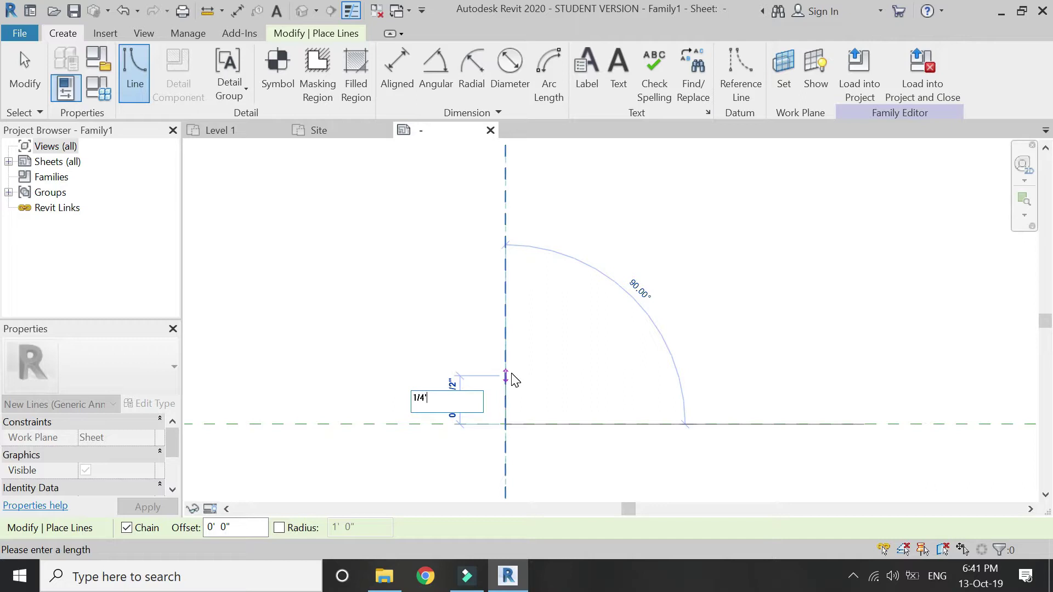
key(Return)
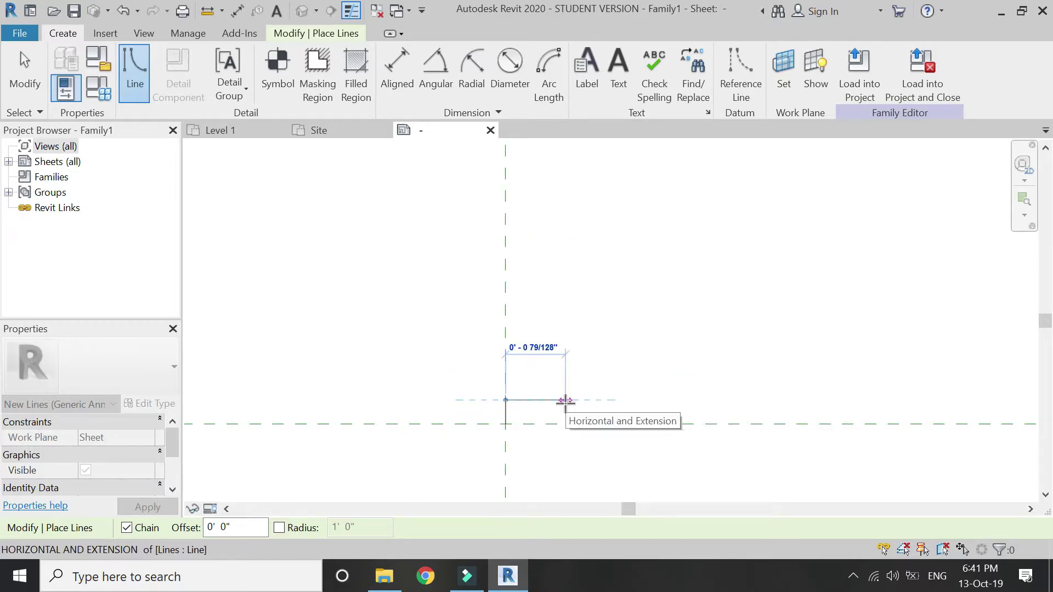
key(Escape)
click(505, 424)
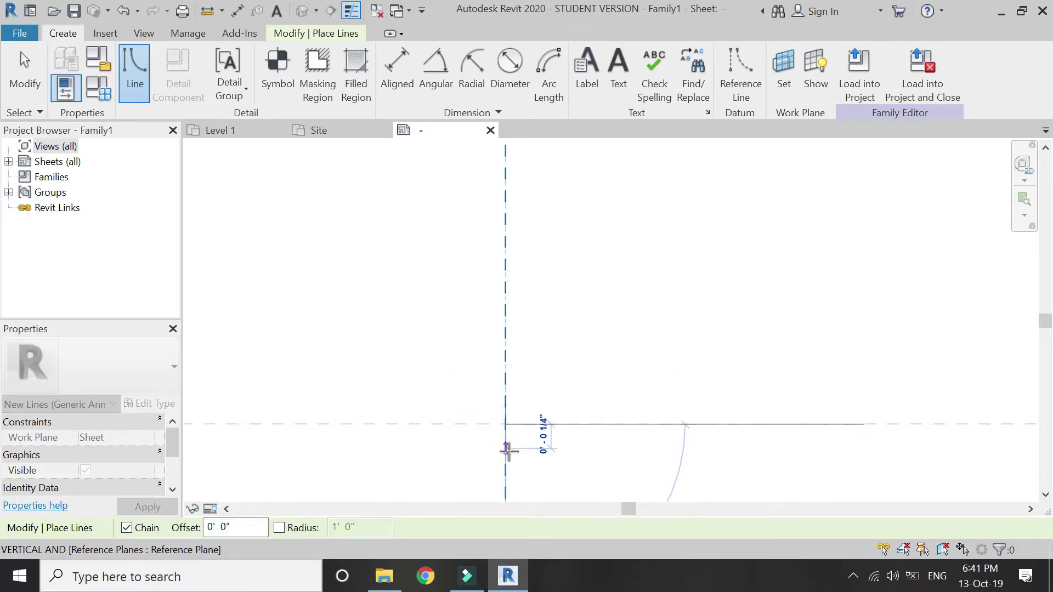
key(Escape)
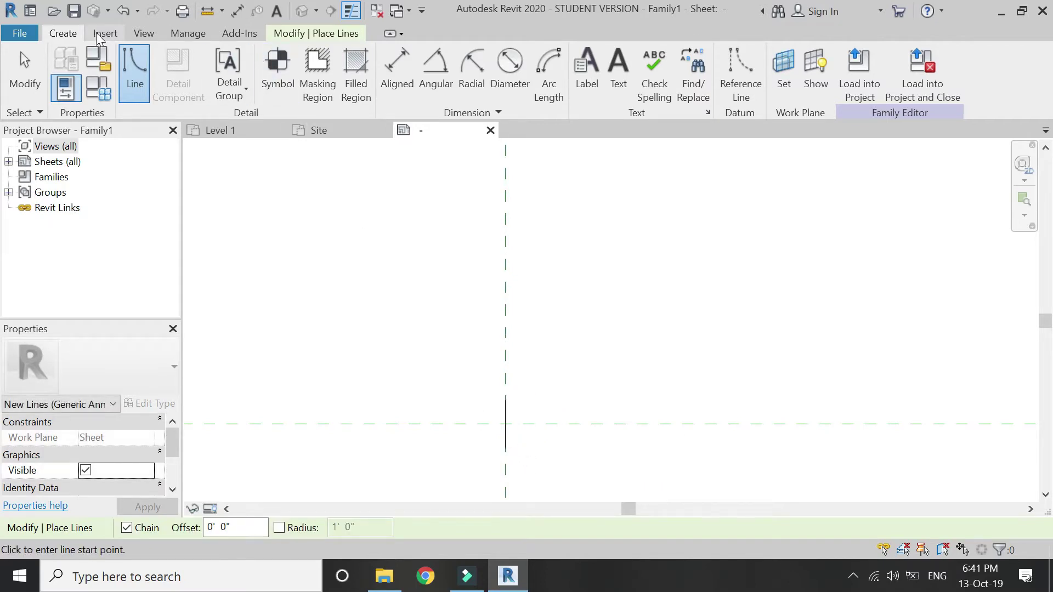
key(Escape)
Offset copies of the upper and lower vertical lines 1/16" to both sides of the centre.
click(295, 32)
click(323, 62)
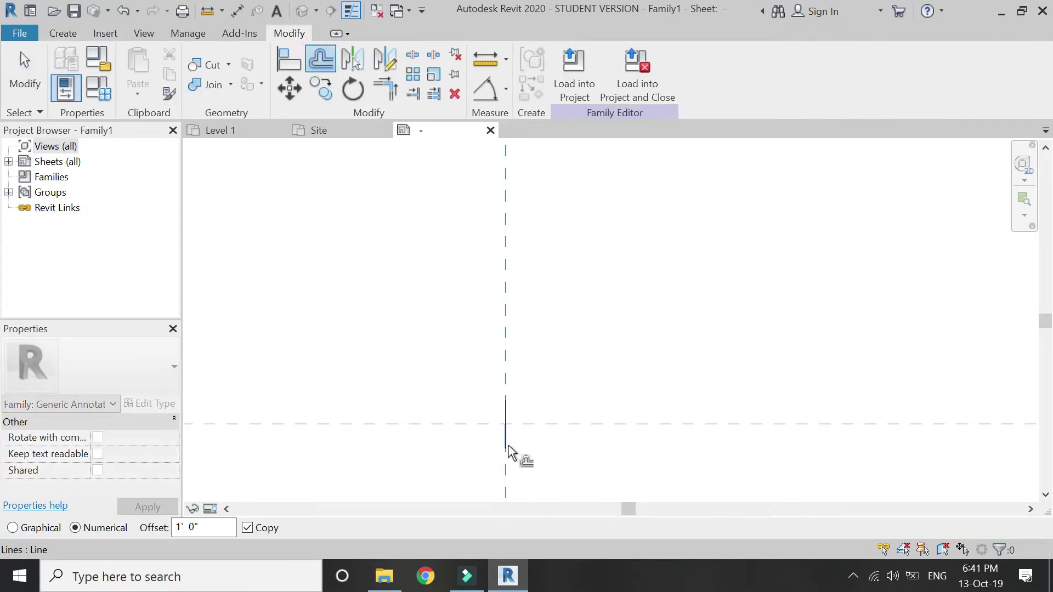
scroll(513, 463, up, 3)
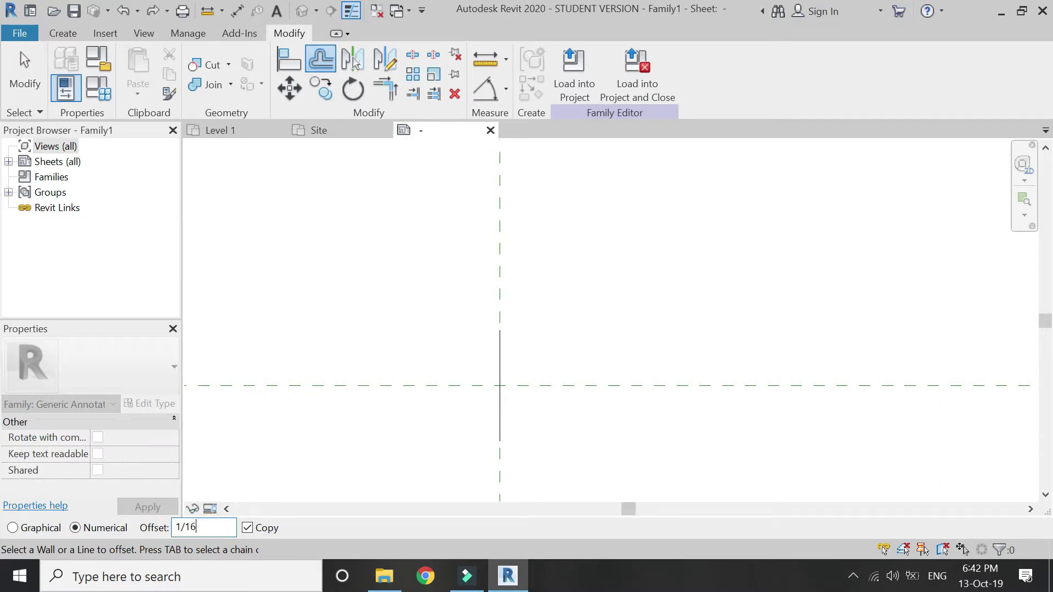
click(495, 406)
click(503, 405)
click(505, 358)
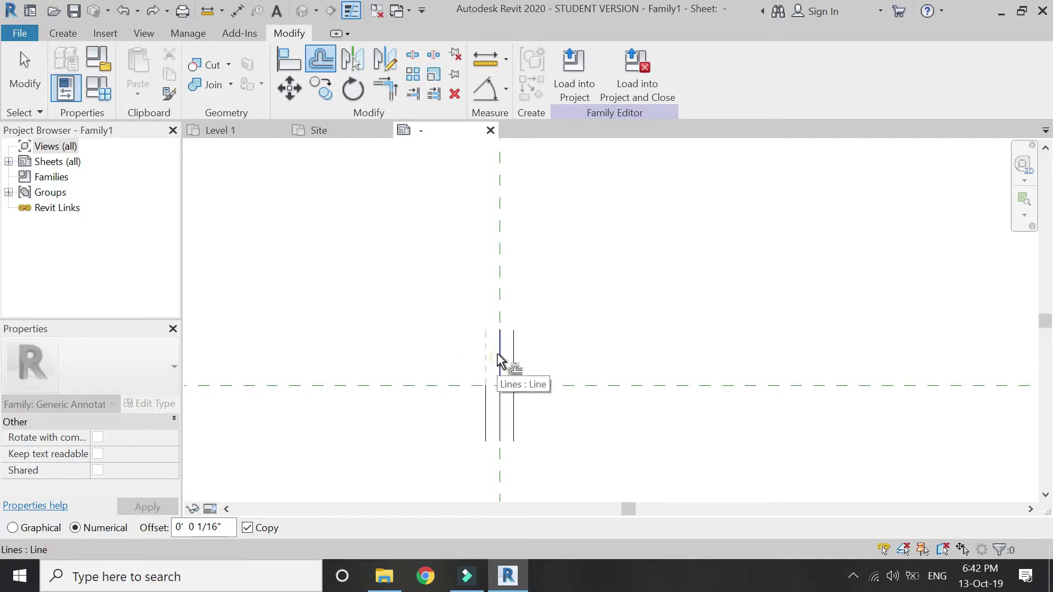
click(497, 361)
key(Escape)
Delete the two original vertical lines on the centre reference plane, keeping the offset pair.
click(500, 358)
key(Delete)
click(499, 395)
key(Delete)
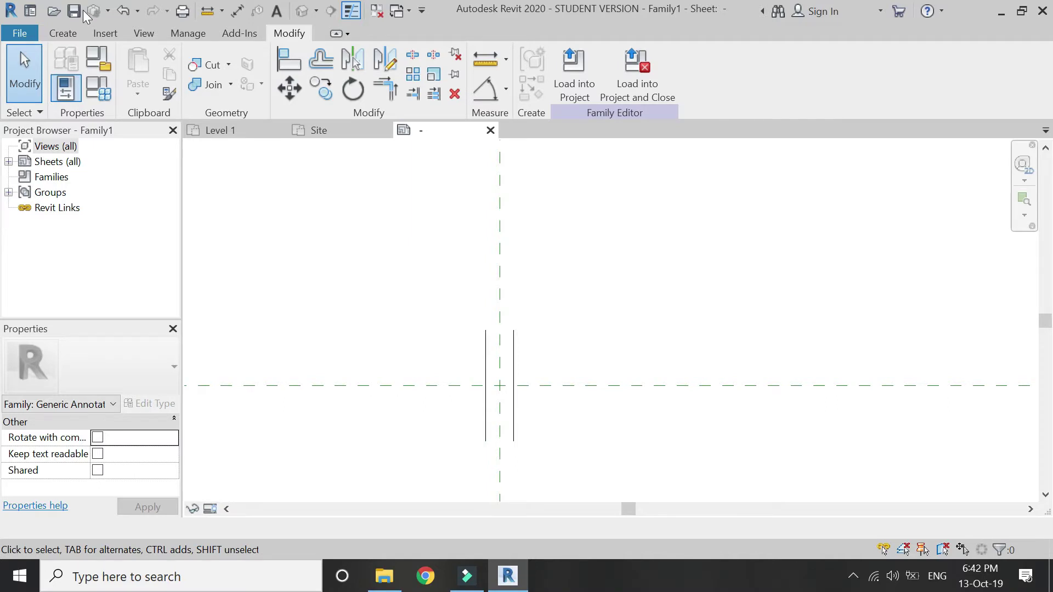
Draw a horizontal 1/16" line outward from the left shaft line, above the horizontal reference plane, to start the arrowhead.
click(65, 33)
click(135, 64)
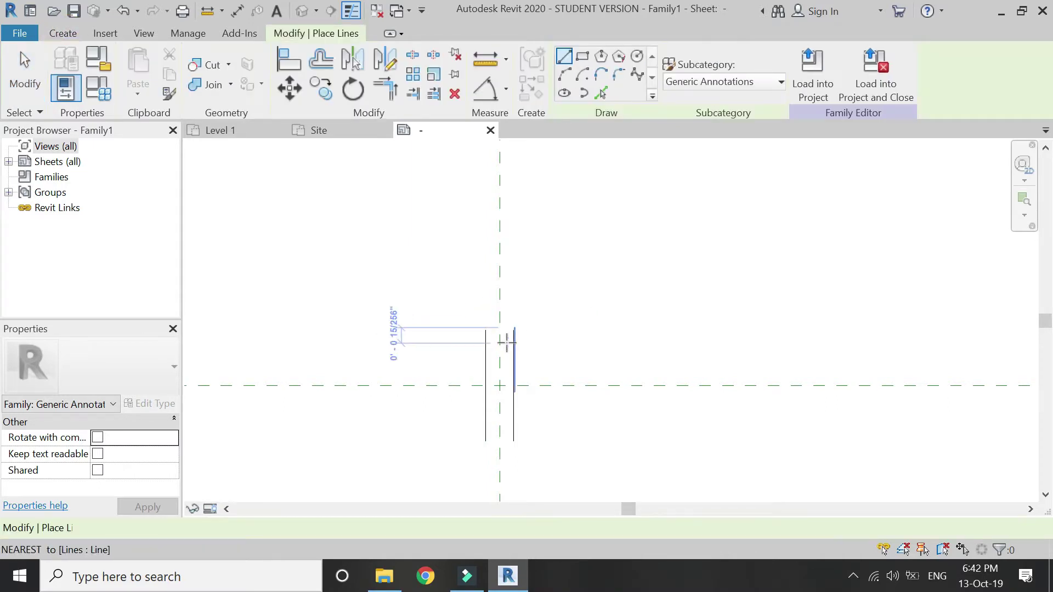
scroll(509, 342, up, 2)
click(474, 366)
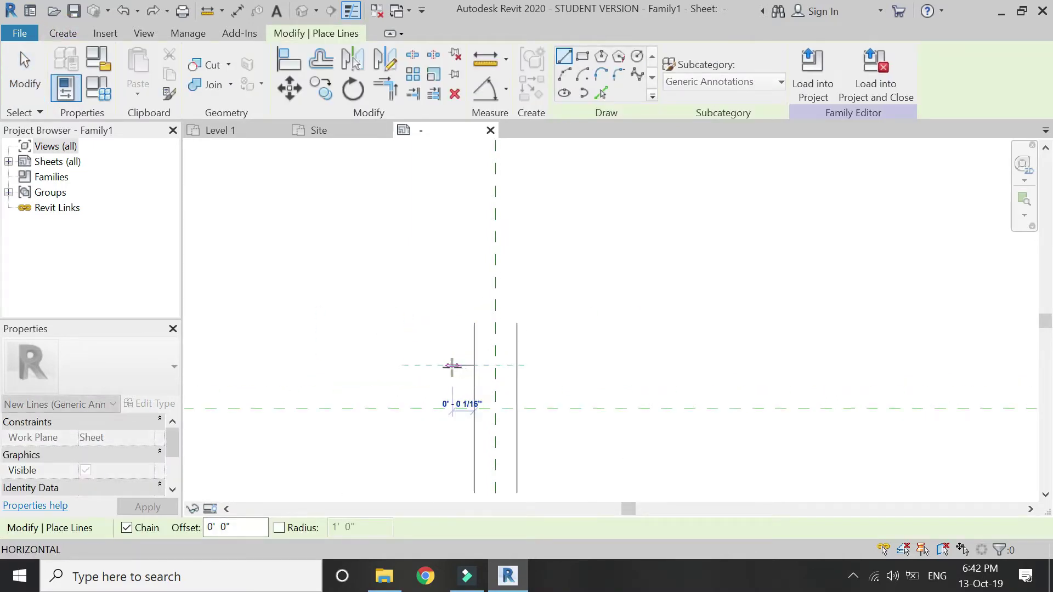
text(1/16)
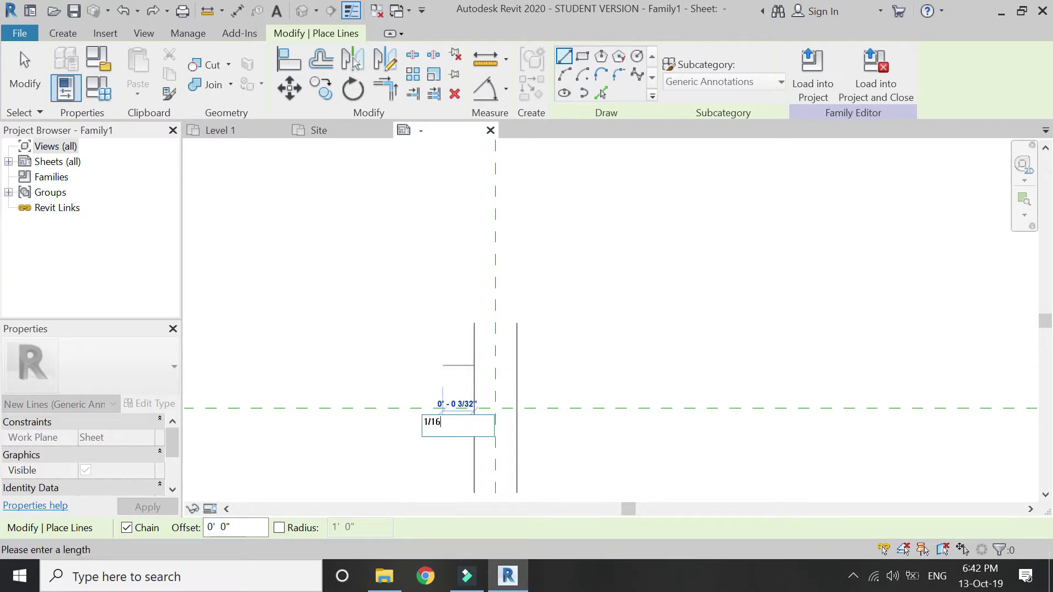
text(")
key(Return)
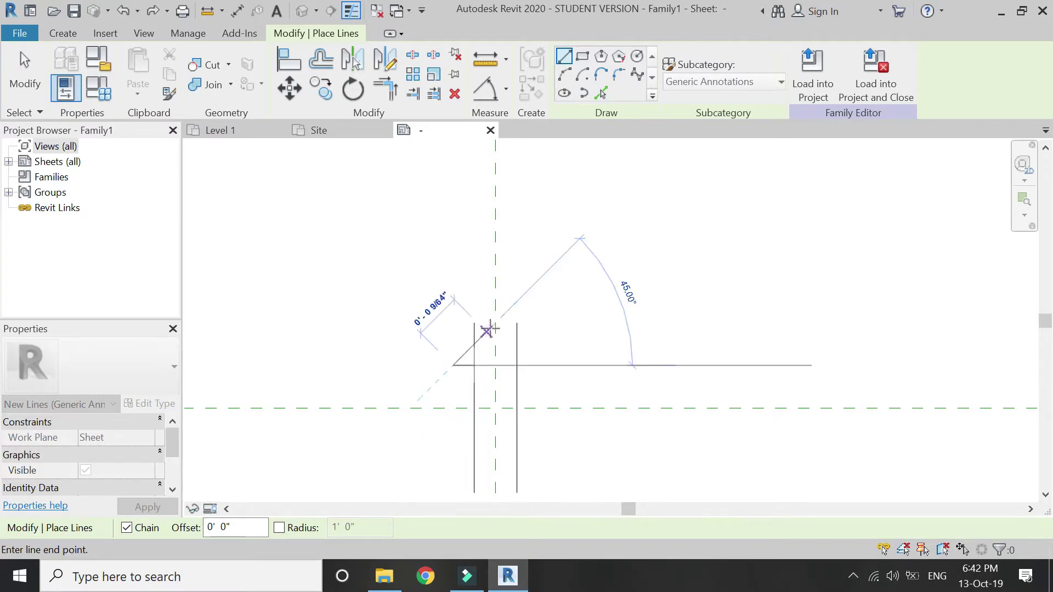
Complete the arrowhead with 45° lines up to the centre reference plane and down the right side, and a horizontal line back to the right shaft.
click(495, 324)
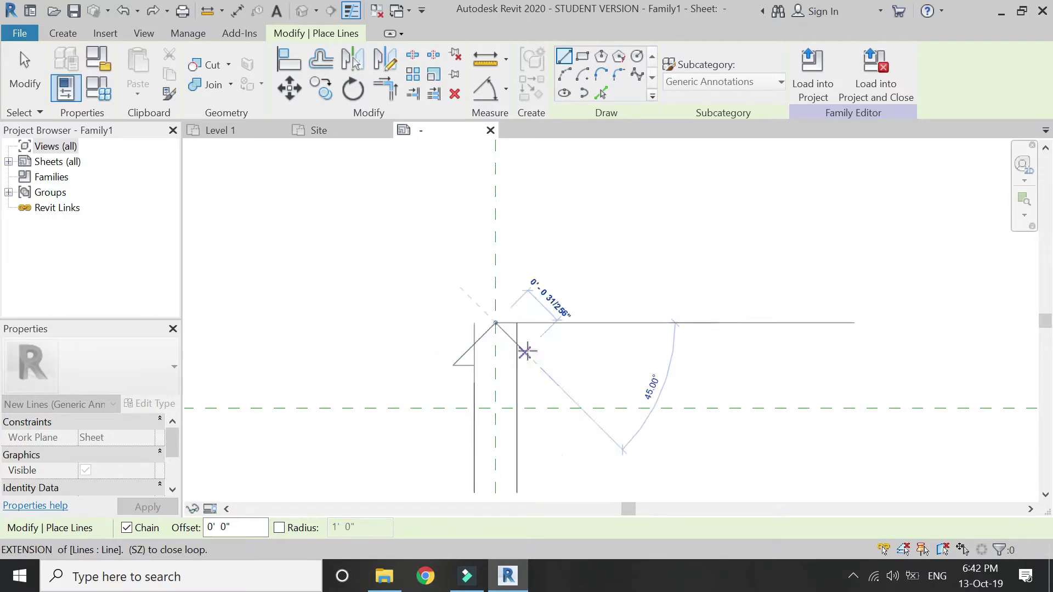
click(537, 365)
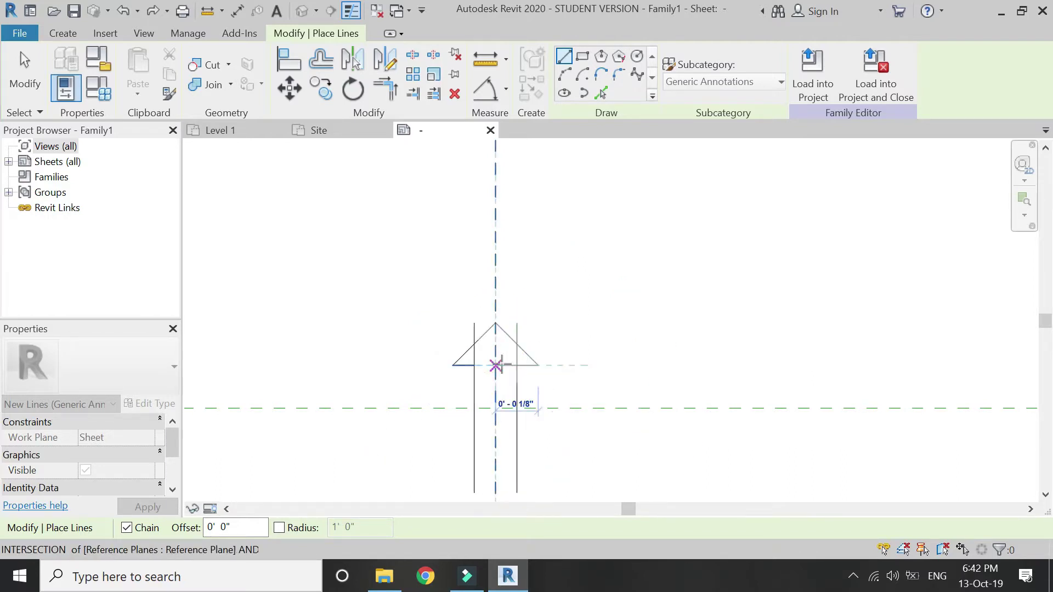
click(516, 364)
key(Escape)
scroll(483, 285, down, 1)
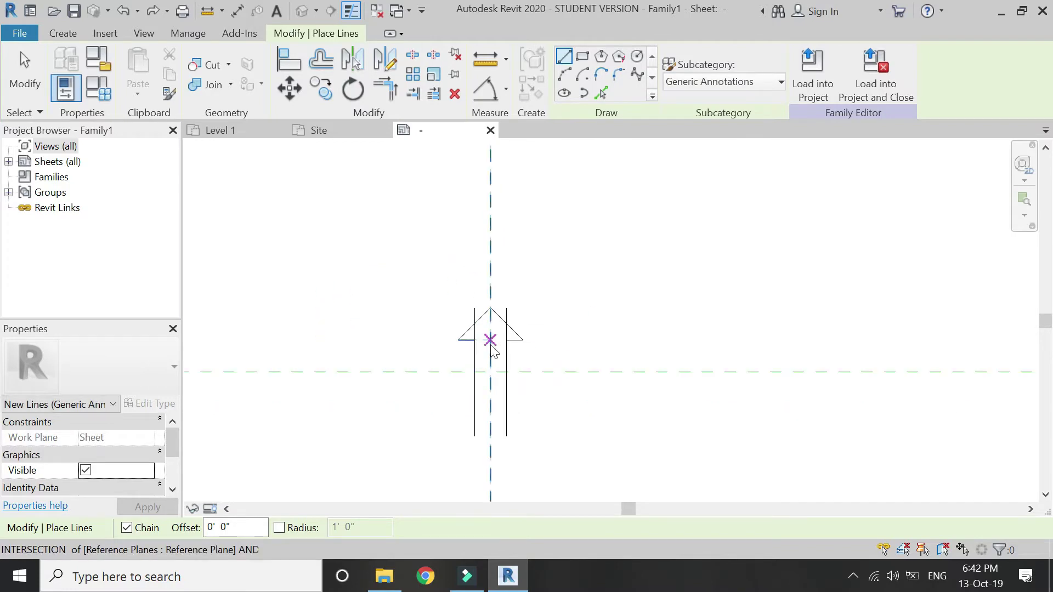
key(Escape)
Trim both shaft lines to corners with the arrowhead's horizontal base lines.
click(385, 88)
scroll(466, 340, up, 3)
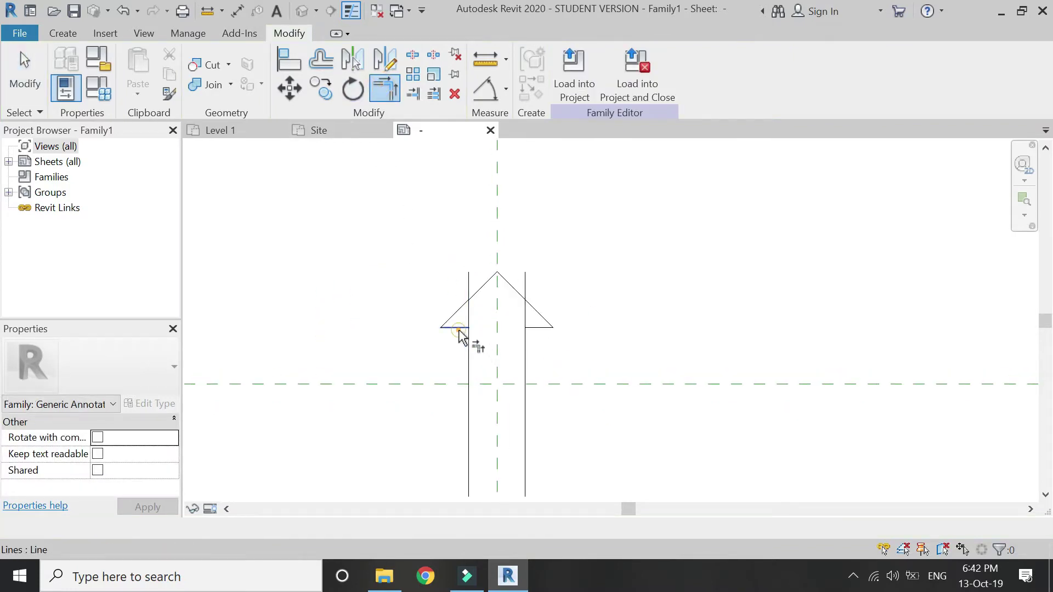
click(527, 347)
click(541, 329)
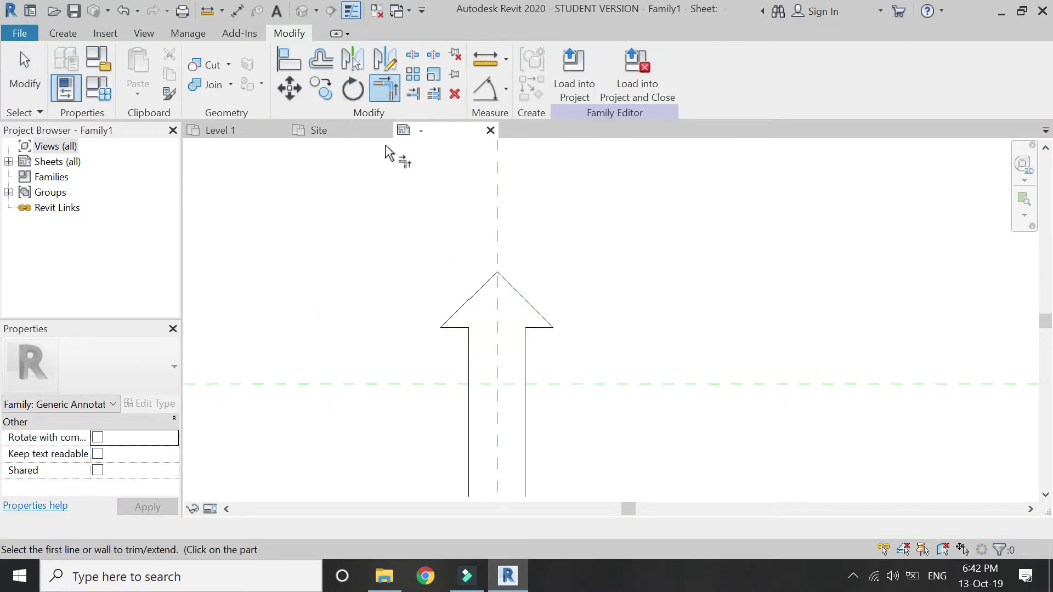
key(Escape)
Draw a 45° diagonal from the left shaft line at the horizontal reference plane down to the right shaft line.
click(63, 34)
click(146, 60)
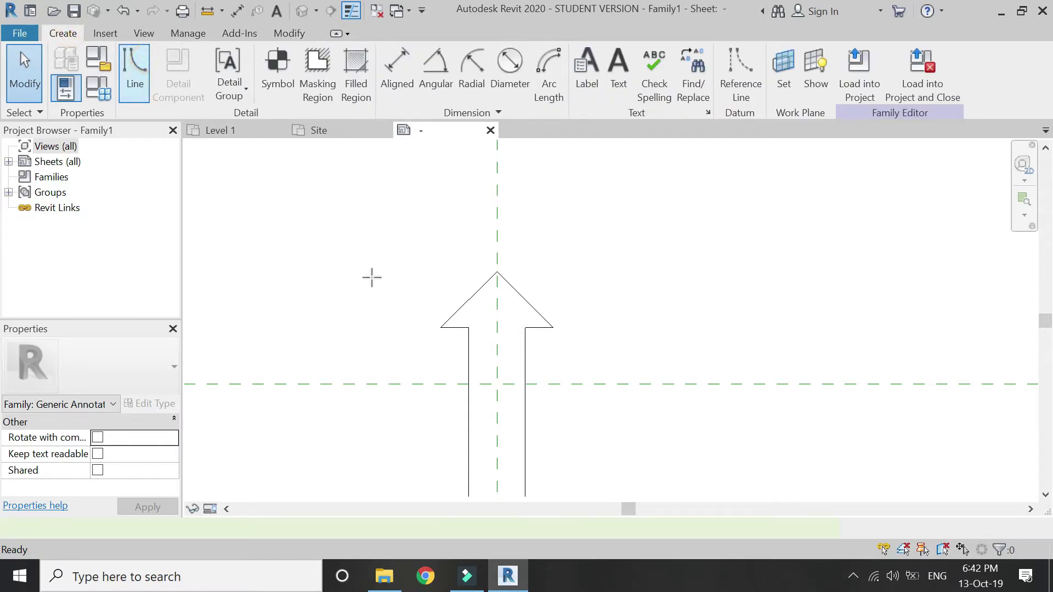
scroll(414, 317, down, 3)
scroll(457, 325, up, 2)
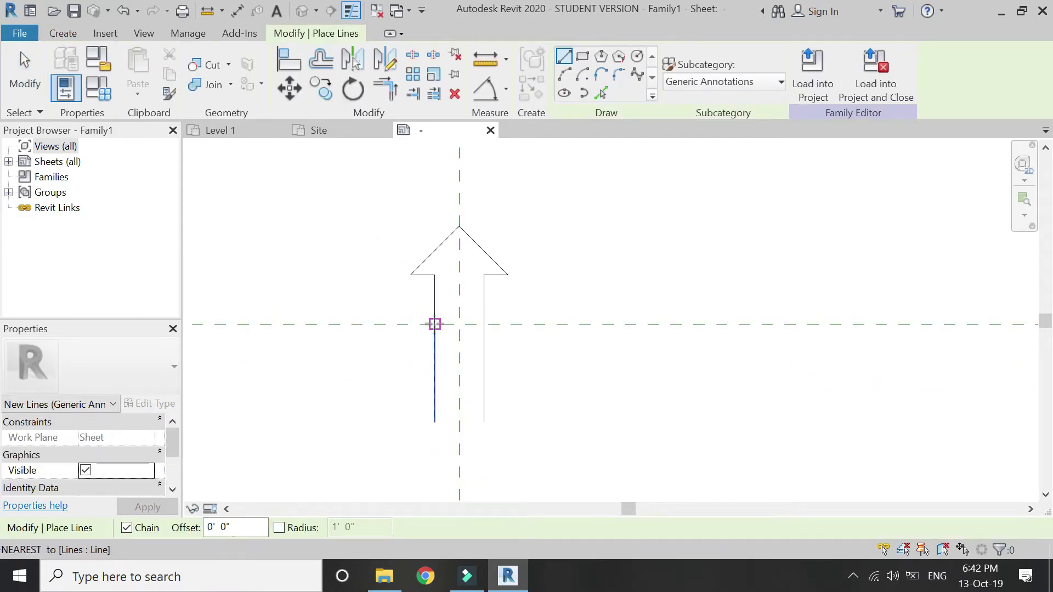
click(435, 325)
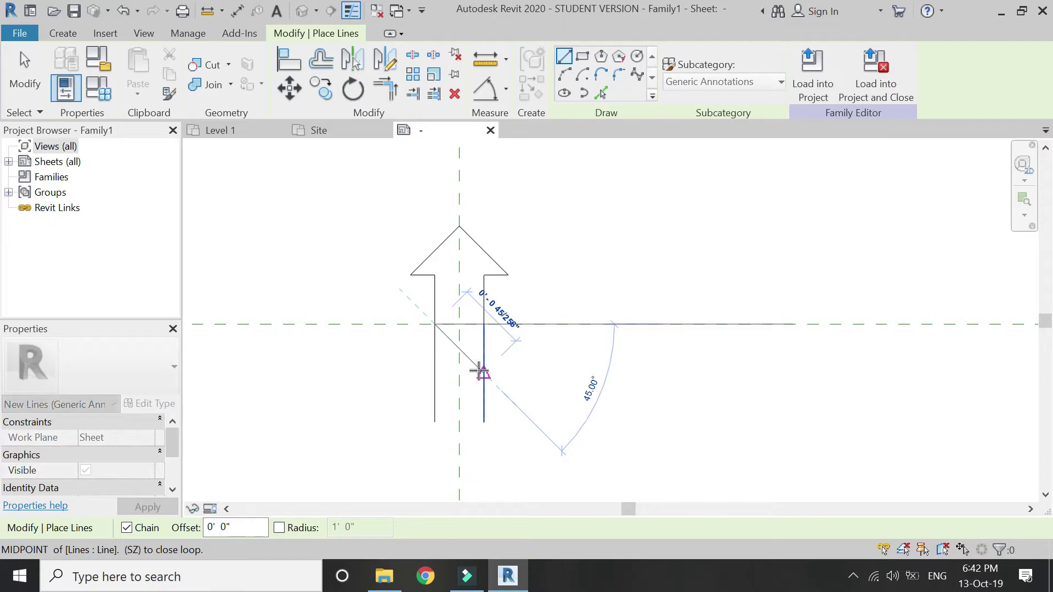
click(483, 373)
key(Escape)
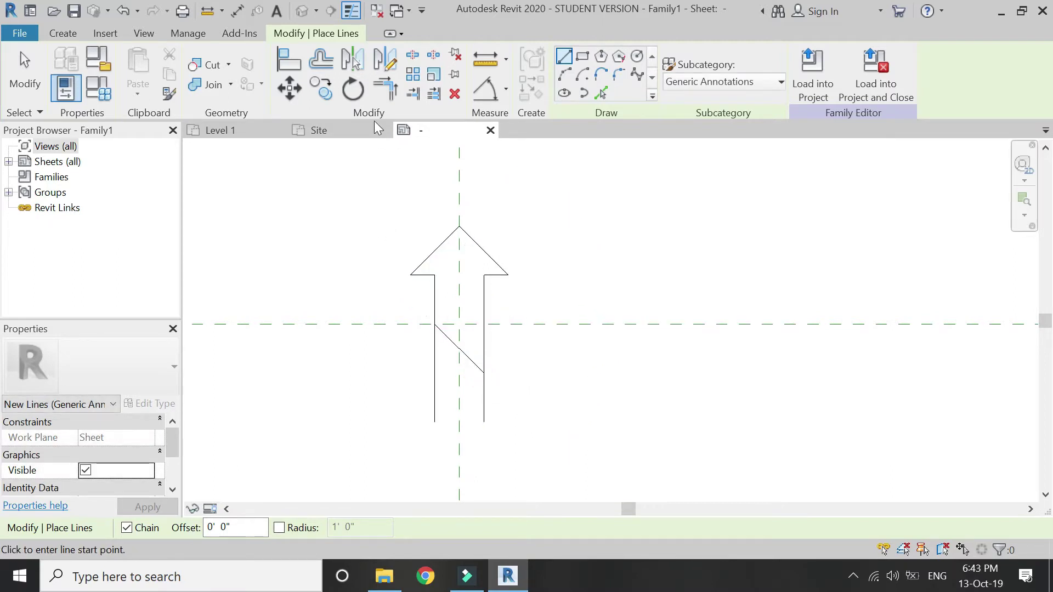
Offset a copy of the diagonal line to its lower side.
click(322, 64)
click(469, 365)
key(Escape)
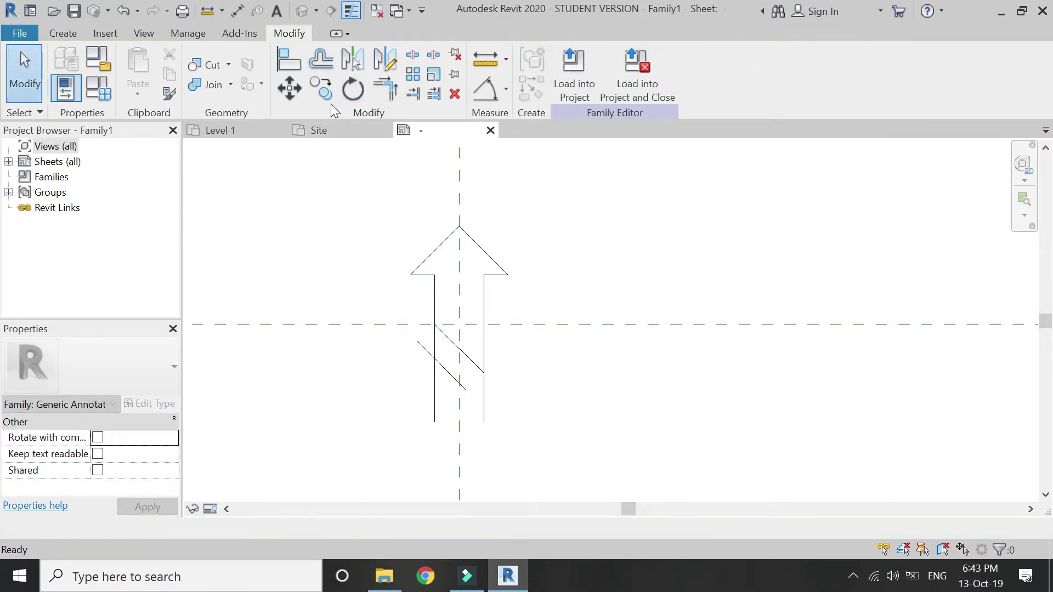
Trim the shaft lines to corners with both diagonals, unjoining conflicting elements, to split the arrow into upper and lower parts.
click(398, 98)
click(435, 387)
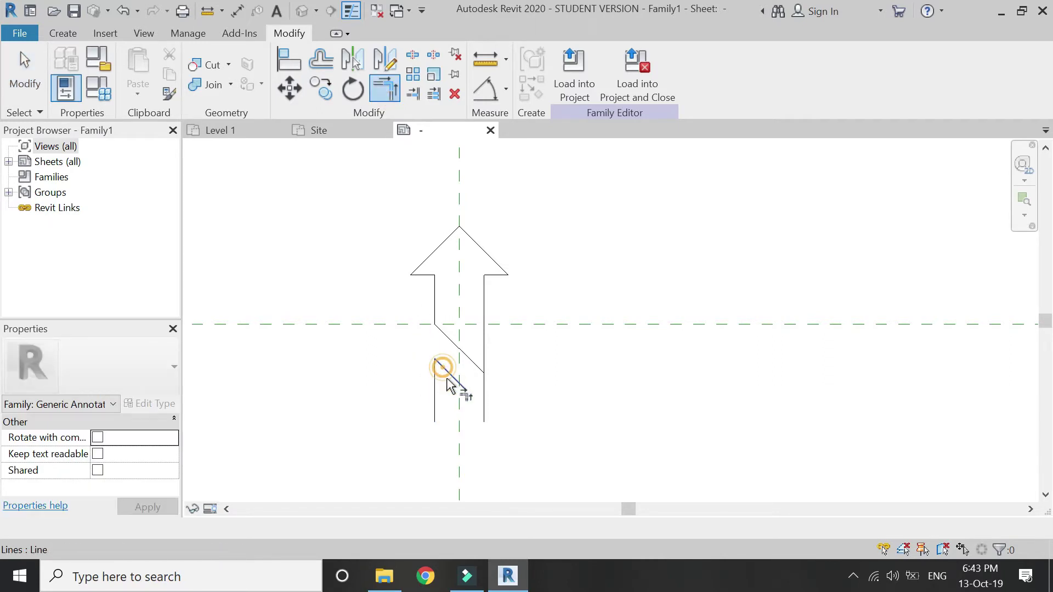
click(484, 412)
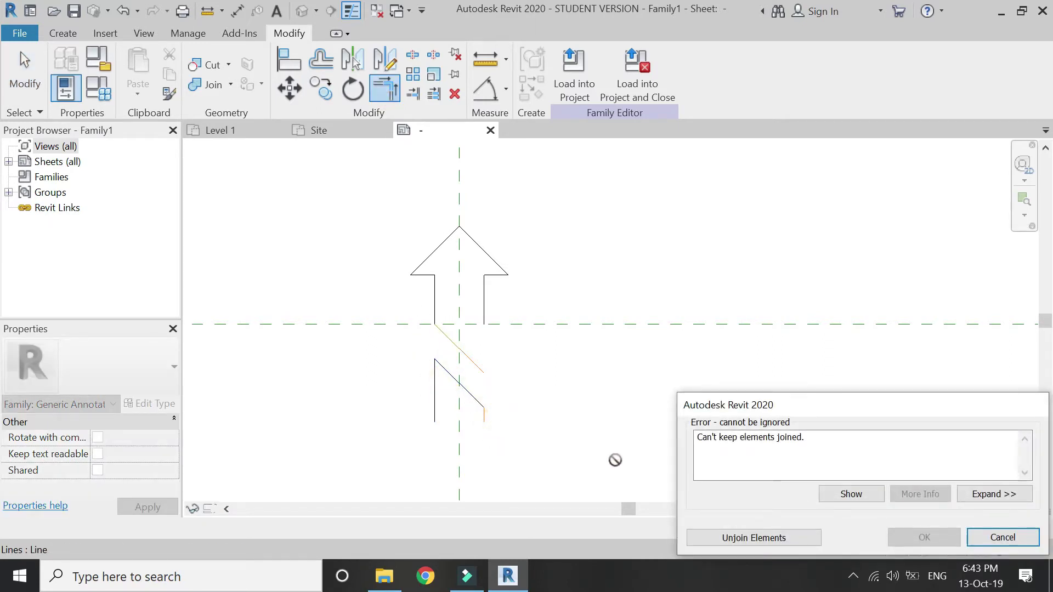
click(738, 541)
click(485, 291)
click(475, 369)
key(Escape)
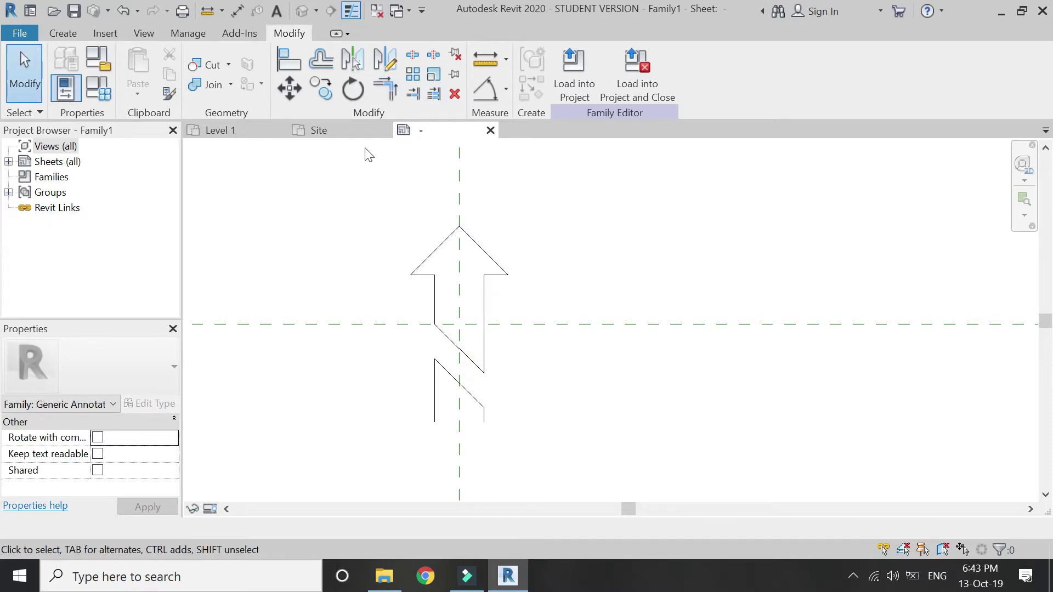
Draw a horizontal line about 1/16" outward from the lower end of the left shaft line to start the tail.
click(76, 37)
key(l)
key(i)
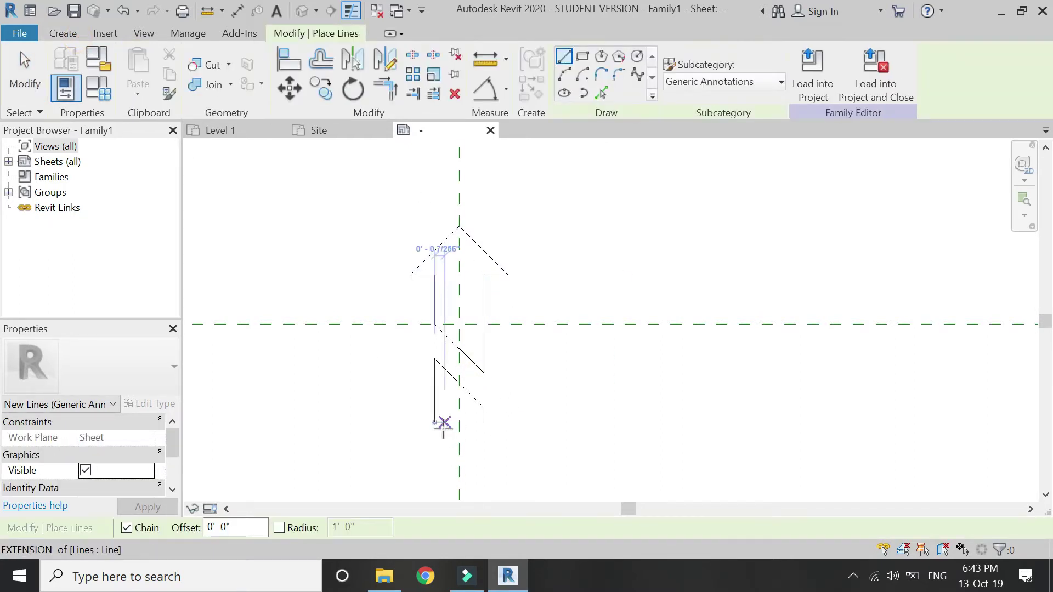
click(435, 422)
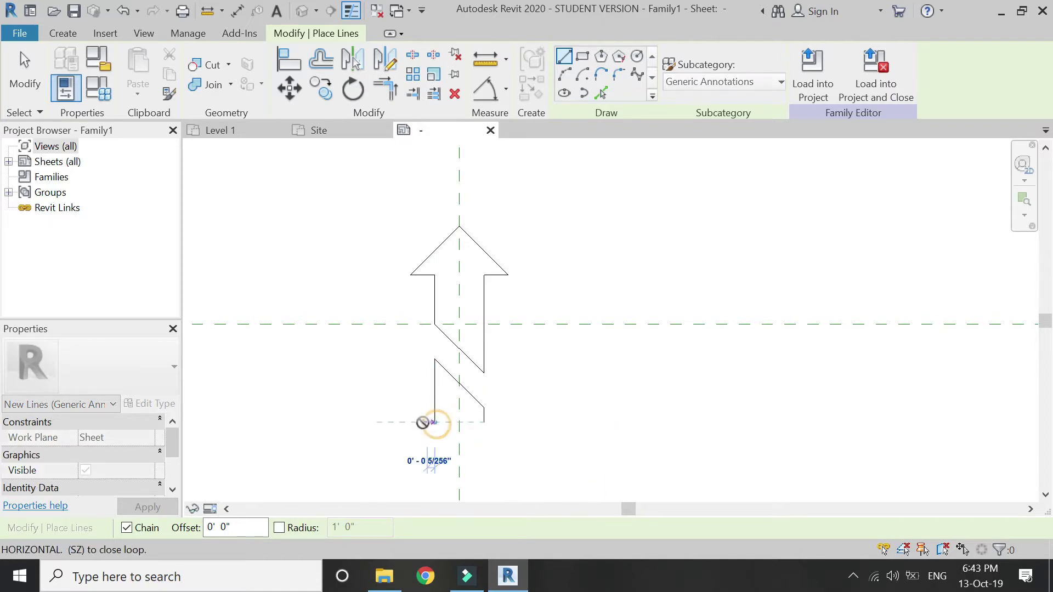
click(410, 423)
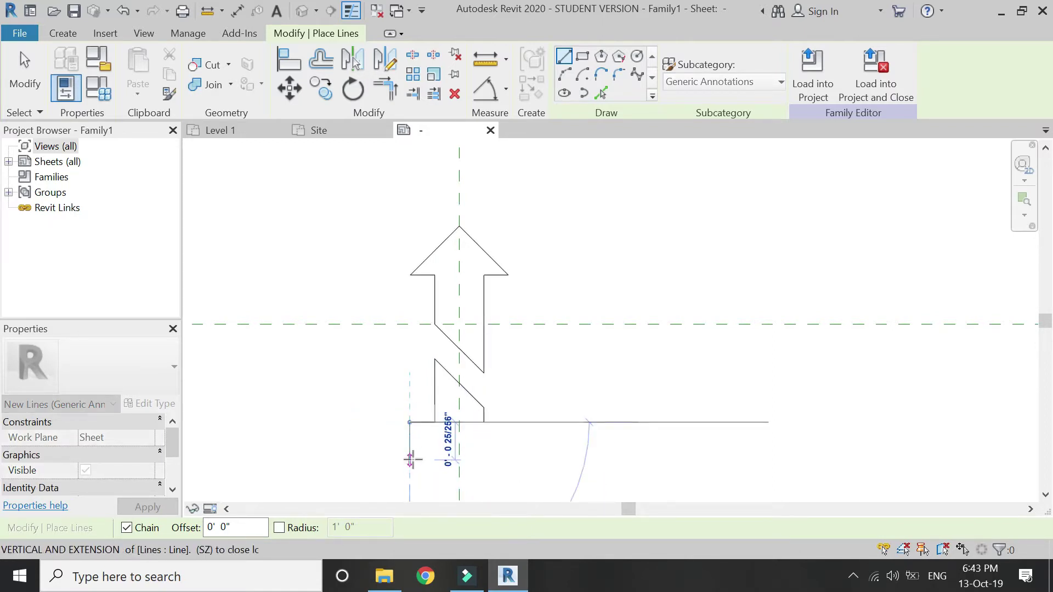
text(1)
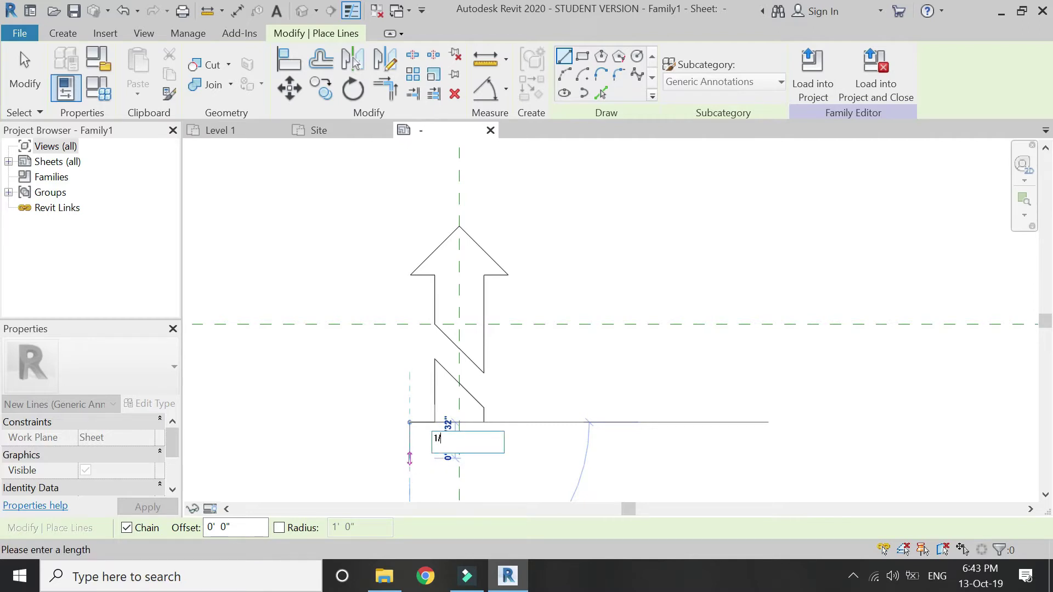
text(/16)
key(Return)
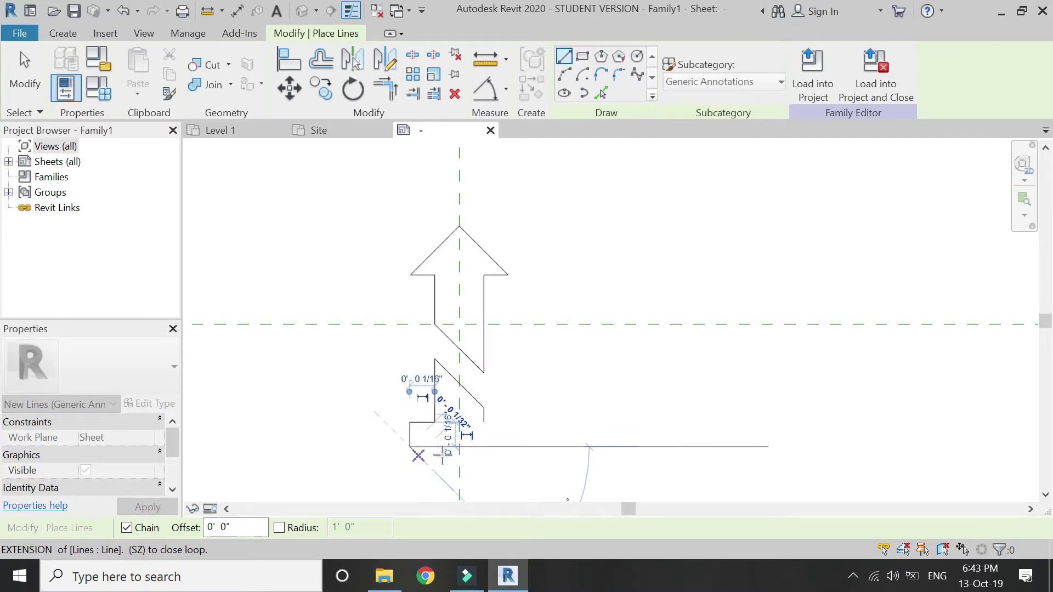
click(460, 423)
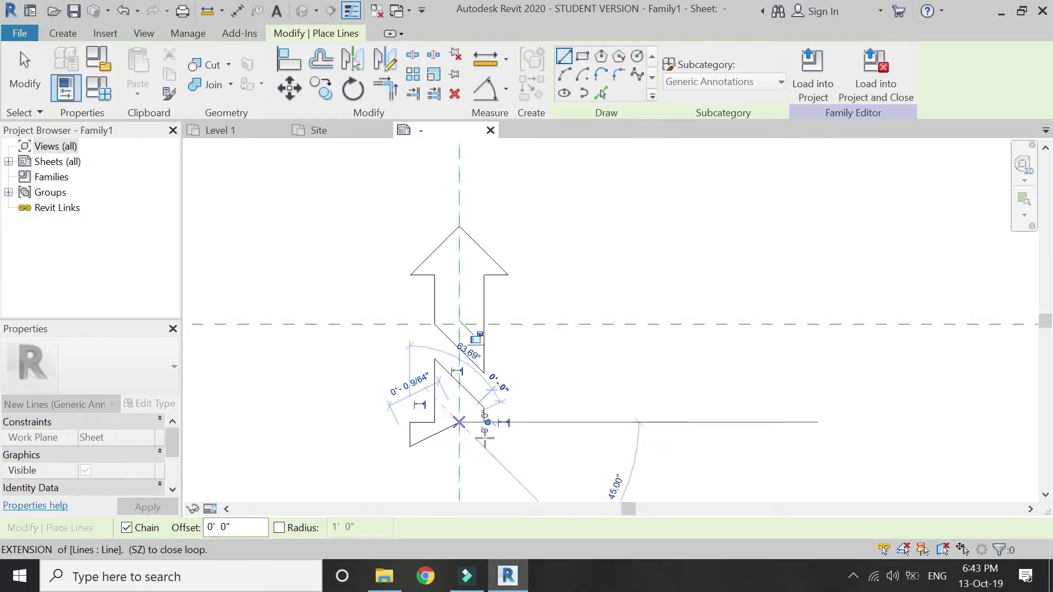
key(Escape)
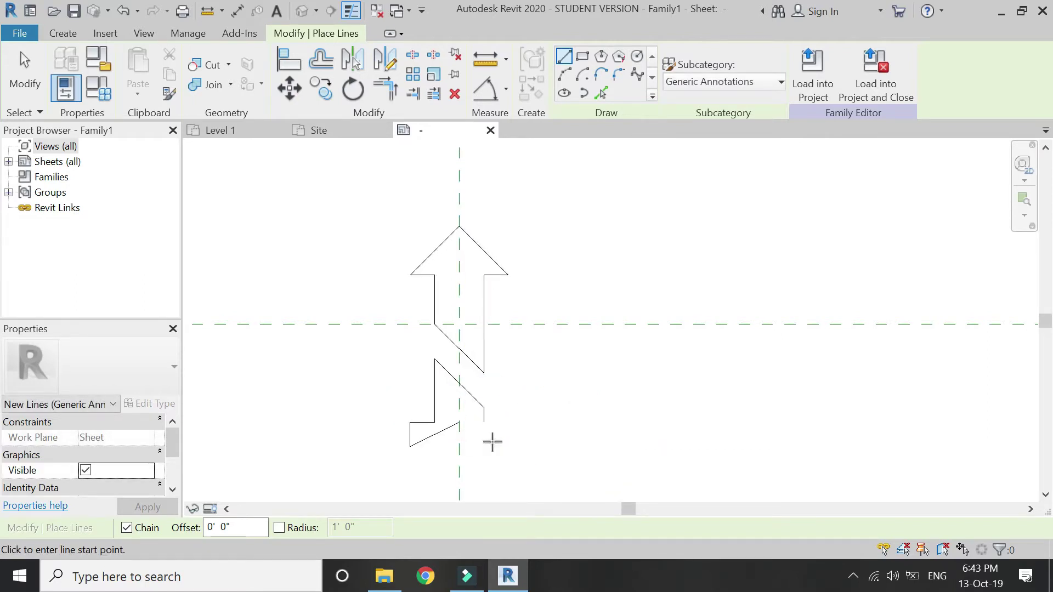
Draw a 1/8" vertical line down from the tail line's outer end and a diagonal back up to the centre reference plane.
click(411, 423)
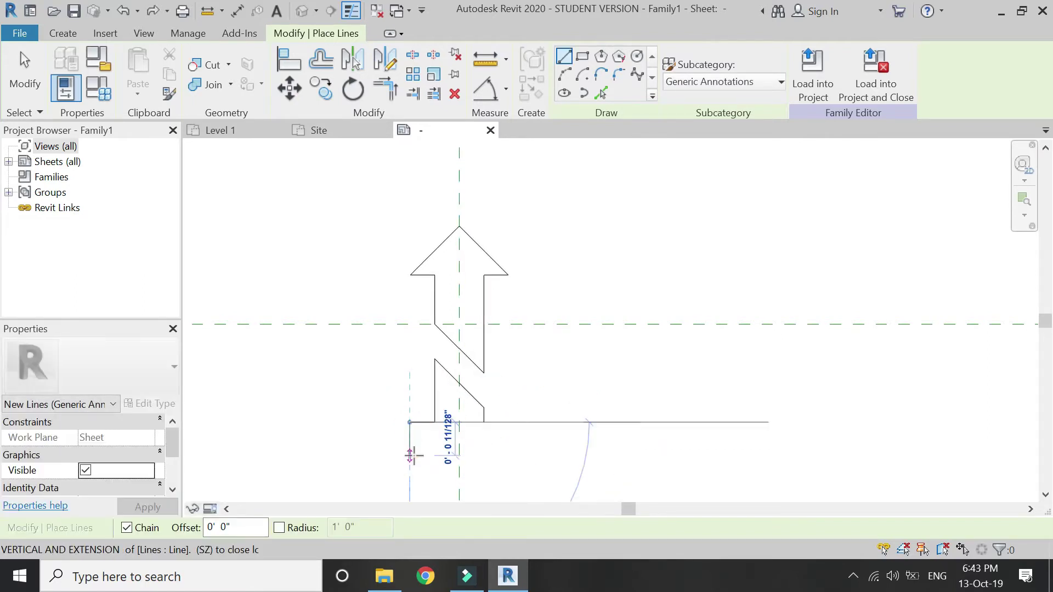
text(1)
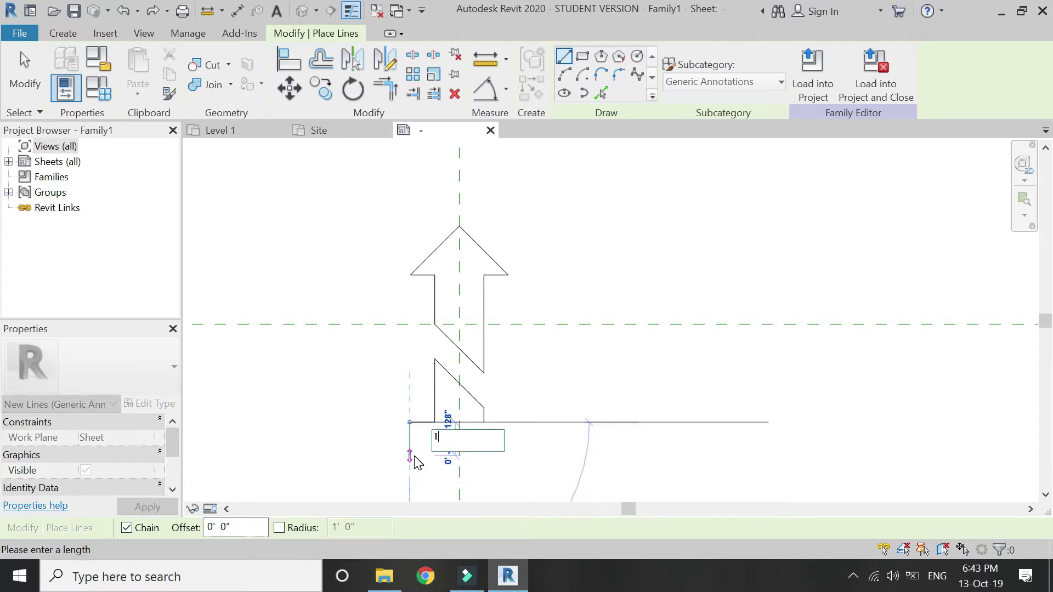
text(/8")
key(Return)
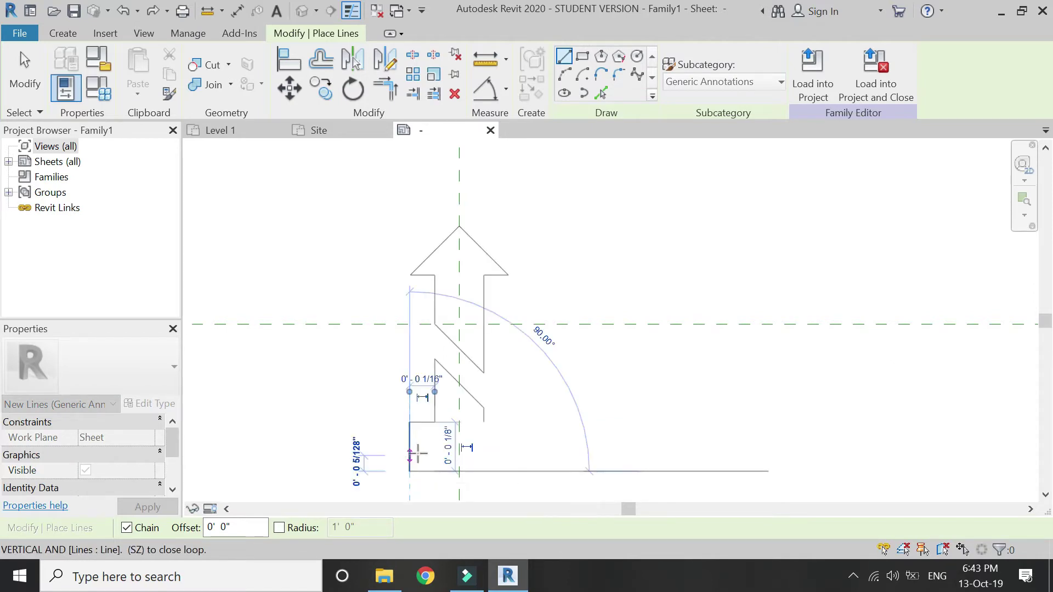
click(459, 422)
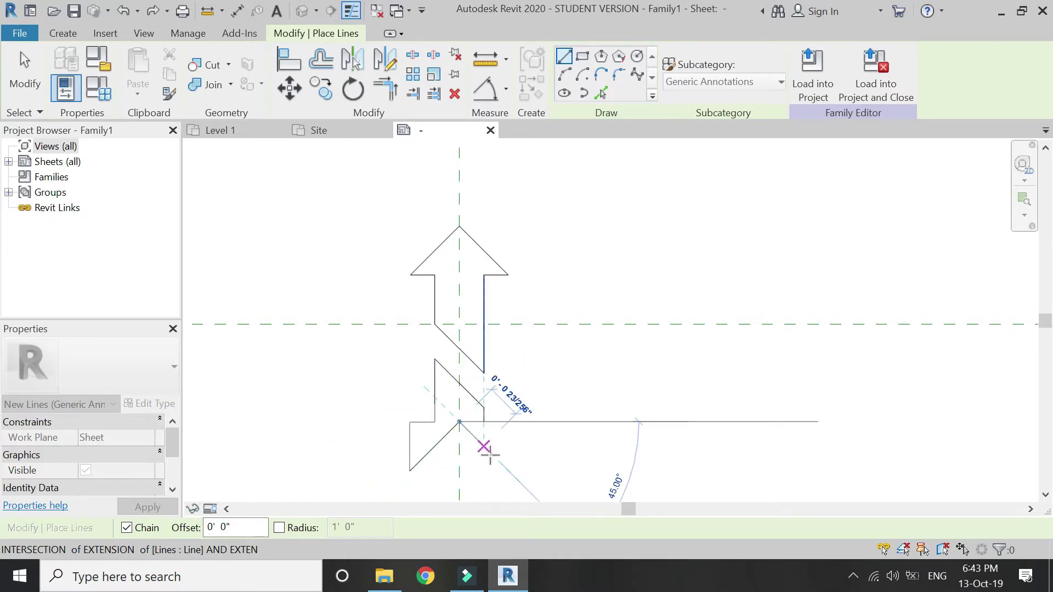
key(Escape)
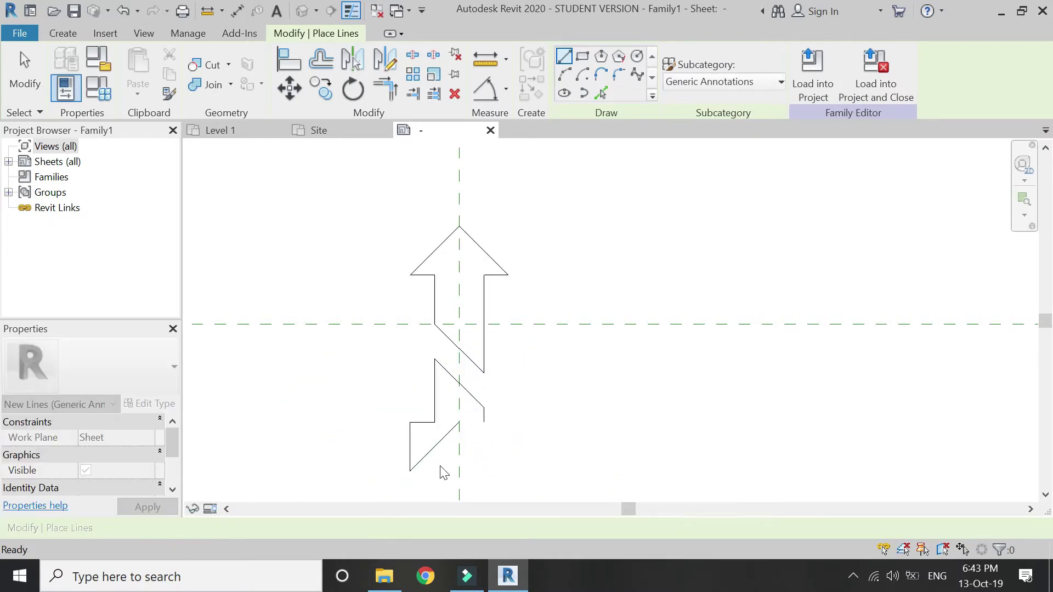
key(Escape)
Mirror the three left tail lines about the vertical centre reference plane.
drag(438, 467, 409, 420)
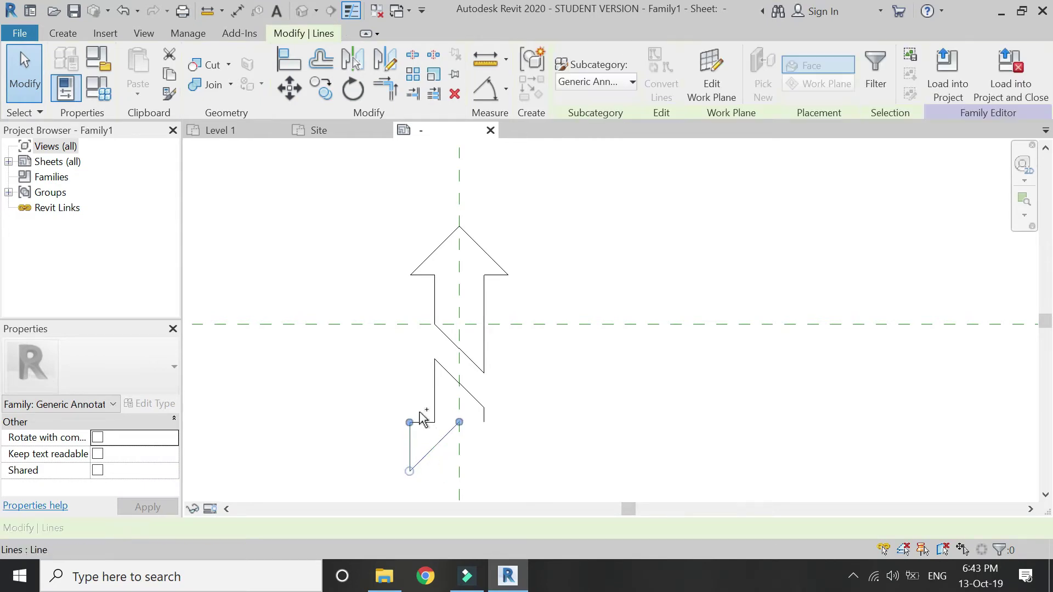
click(384, 59)
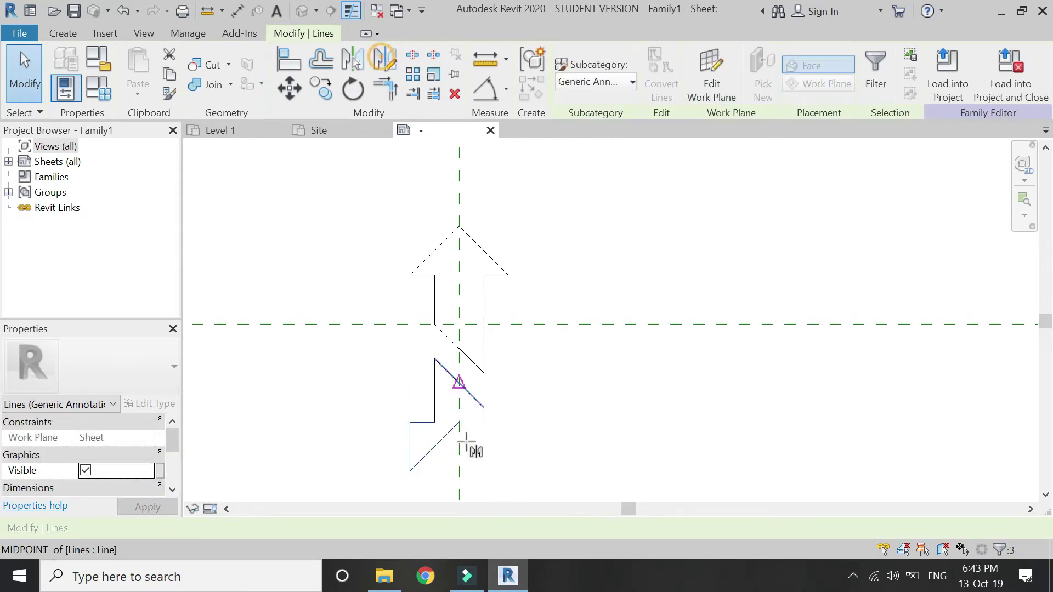
click(460, 475)
click(454, 307)
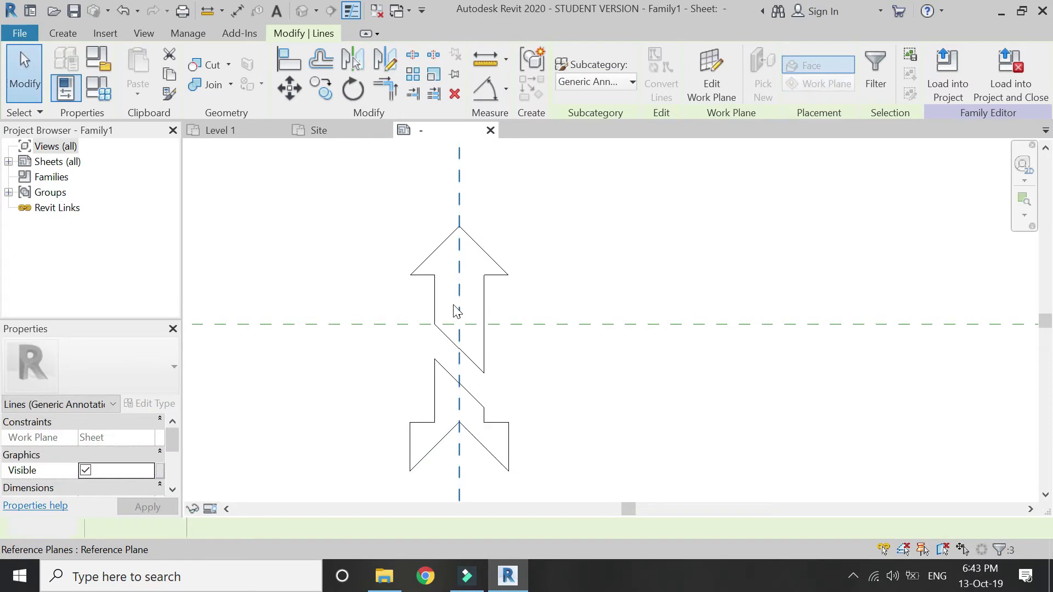
key(Escape)
Move the shared end of the two tail diagonals down along the centre reference plane to make the notch shallower.
scroll(470, 378, up, 1)
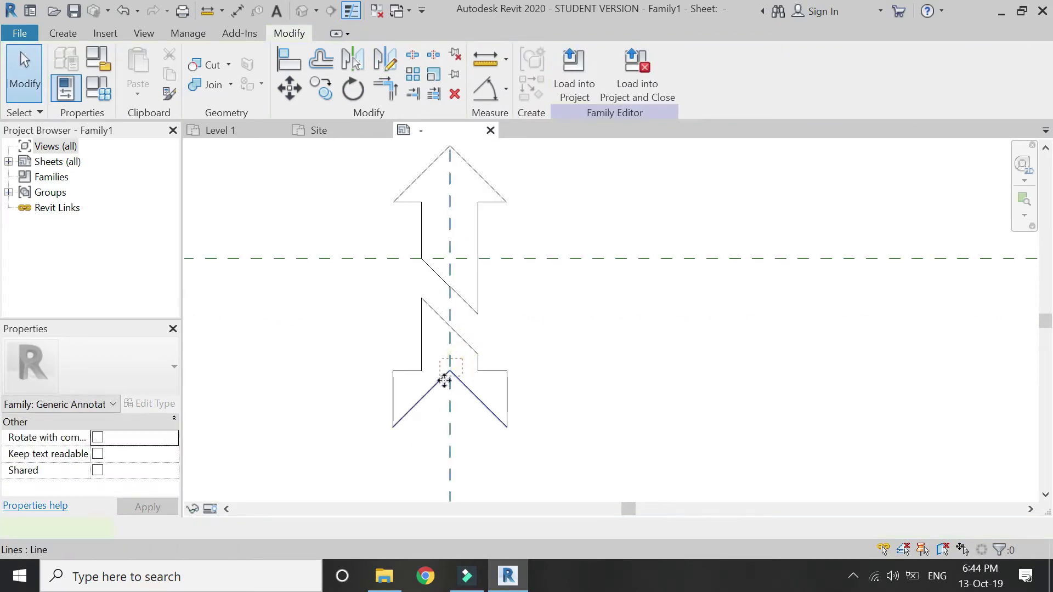
click(442, 376)
drag(451, 377, 451, 400)
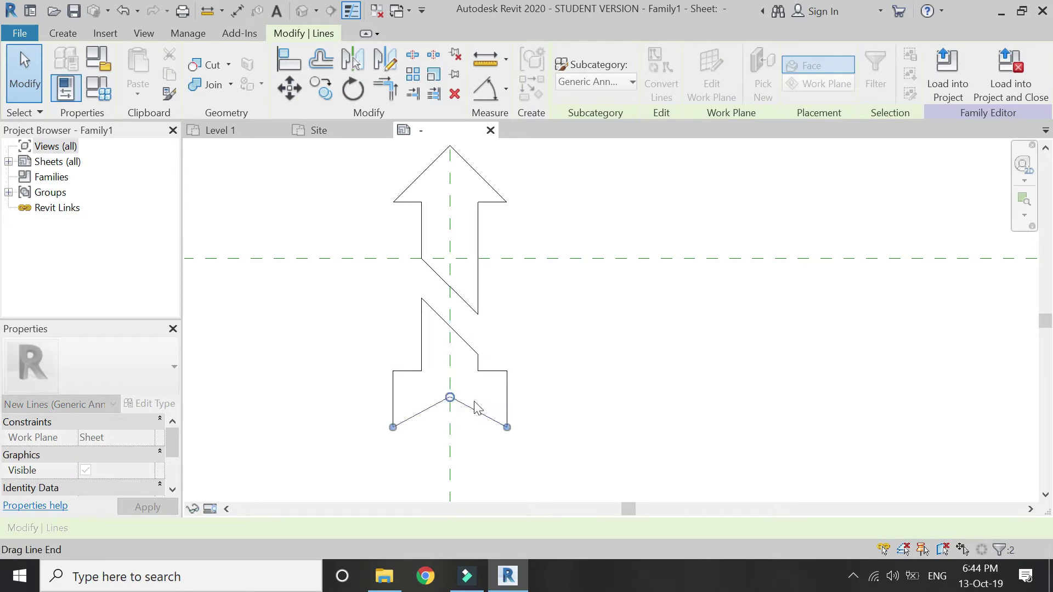
click(583, 400)
scroll(571, 401, down, 3)
scroll(516, 294, up, 1)
click(63, 33)
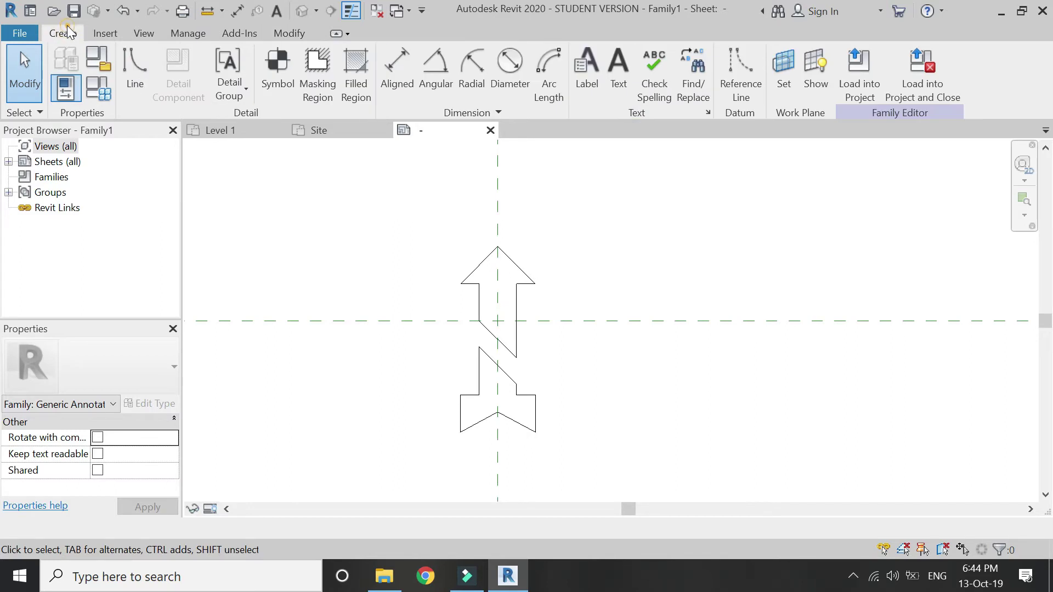
Start a filled region with the Solid Black type, keeping its foreground pattern as solid fill in black.
click(352, 93)
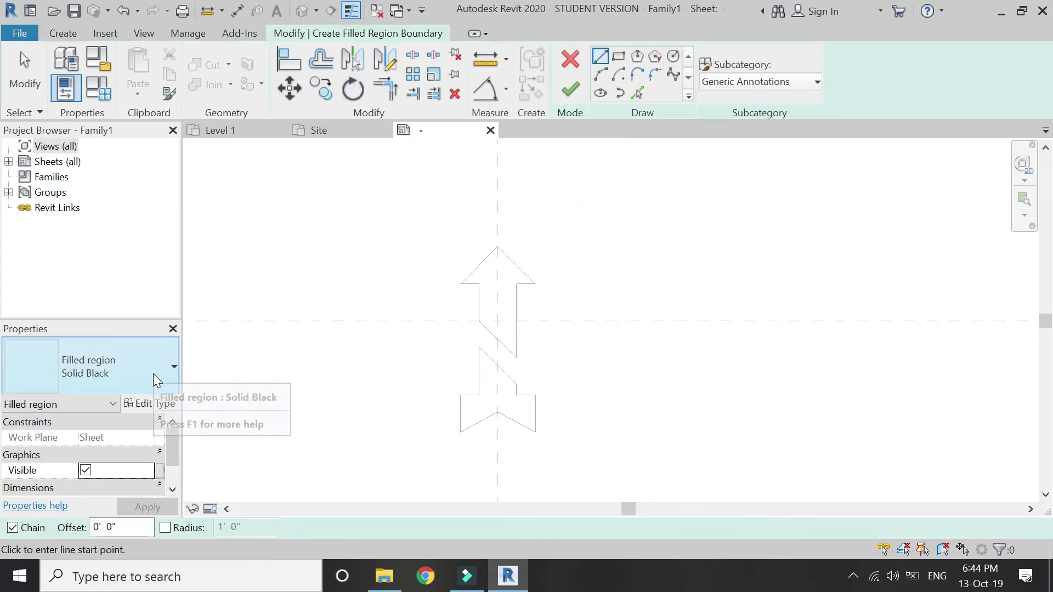
click(154, 404)
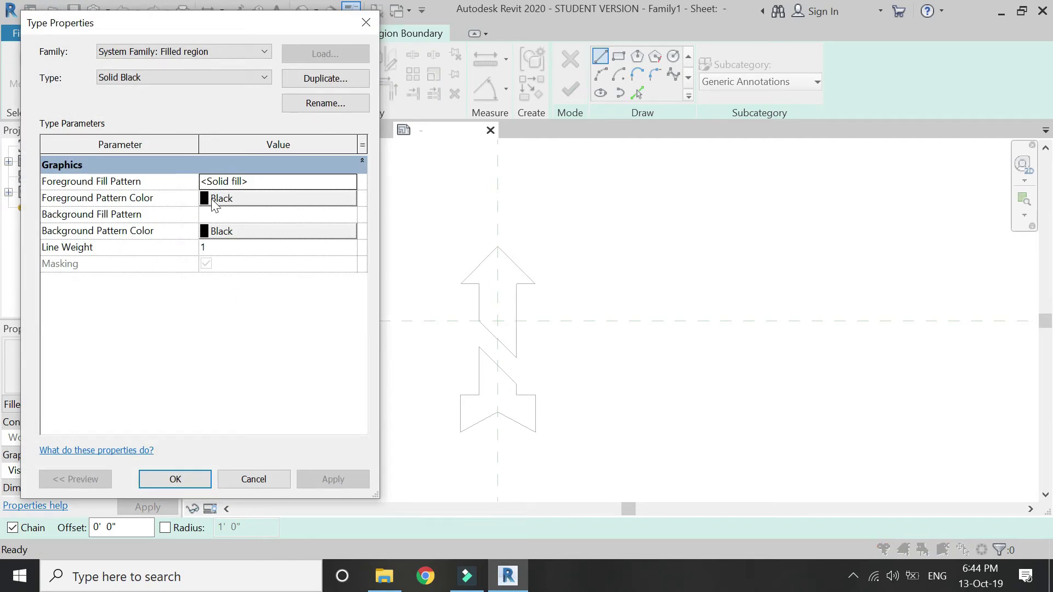
click(280, 184)
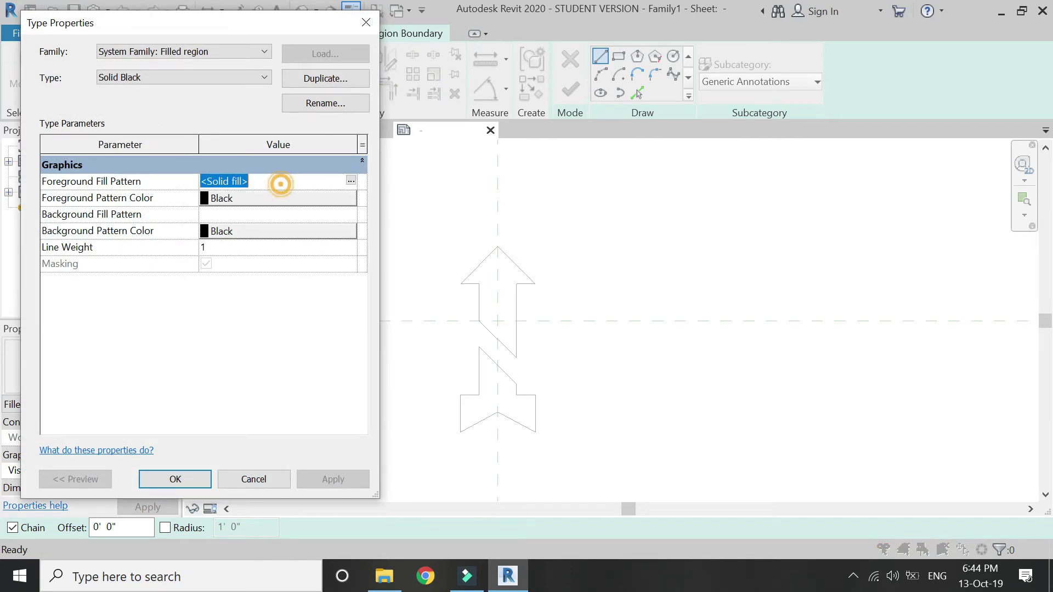
click(351, 181)
scroll(248, 318, down, 1)
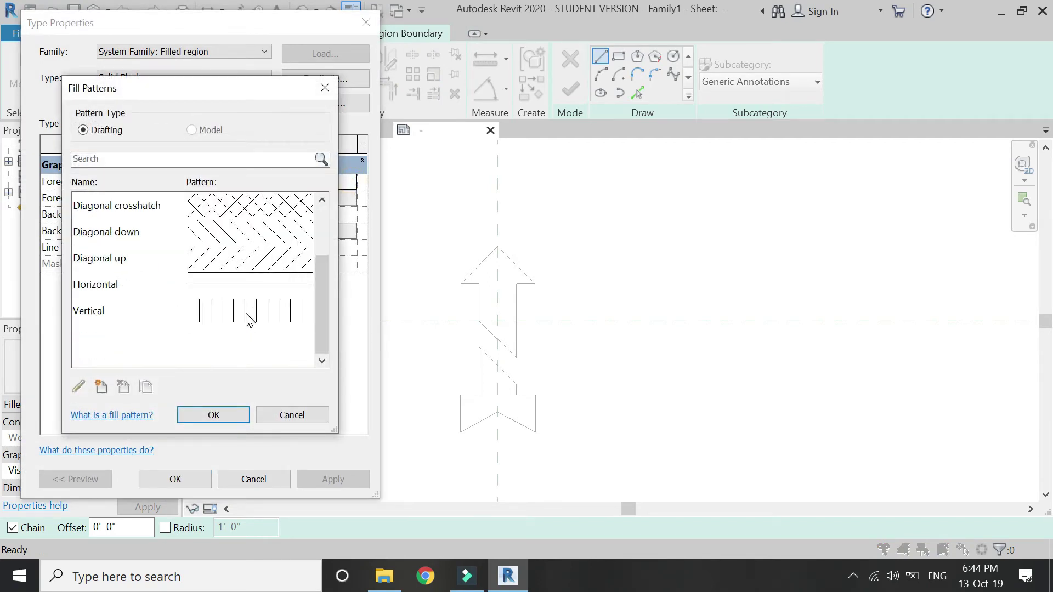
scroll(248, 314, up, 1)
key(Escape)
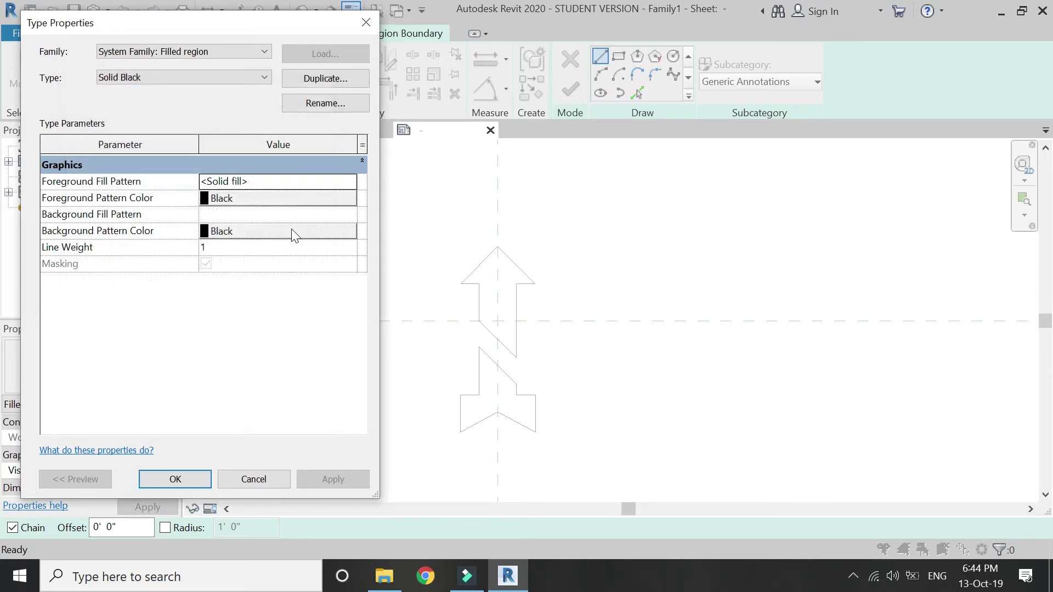
click(278, 200)
key(Return)
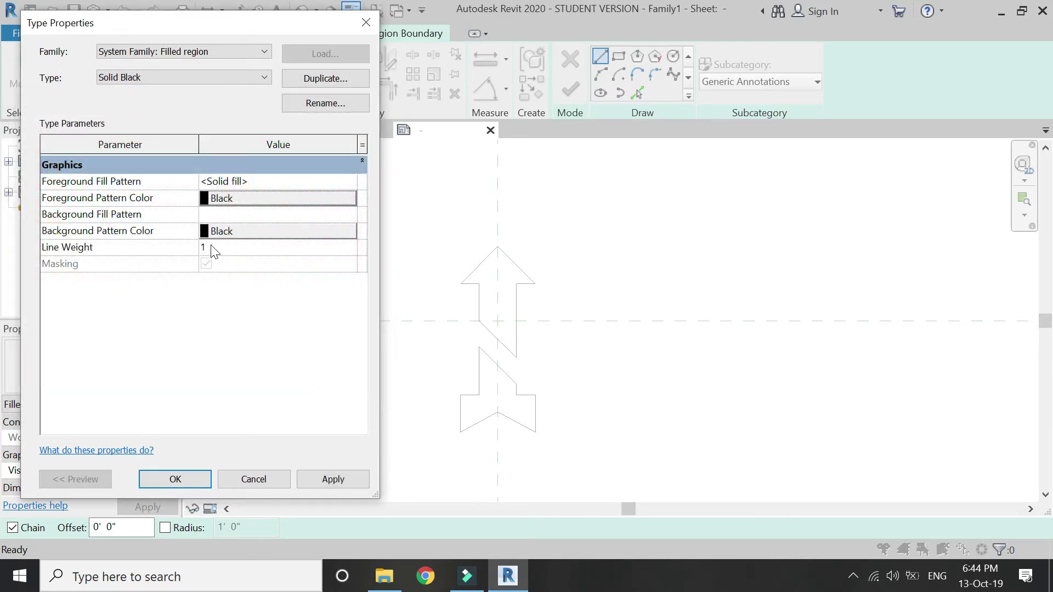
click(185, 481)
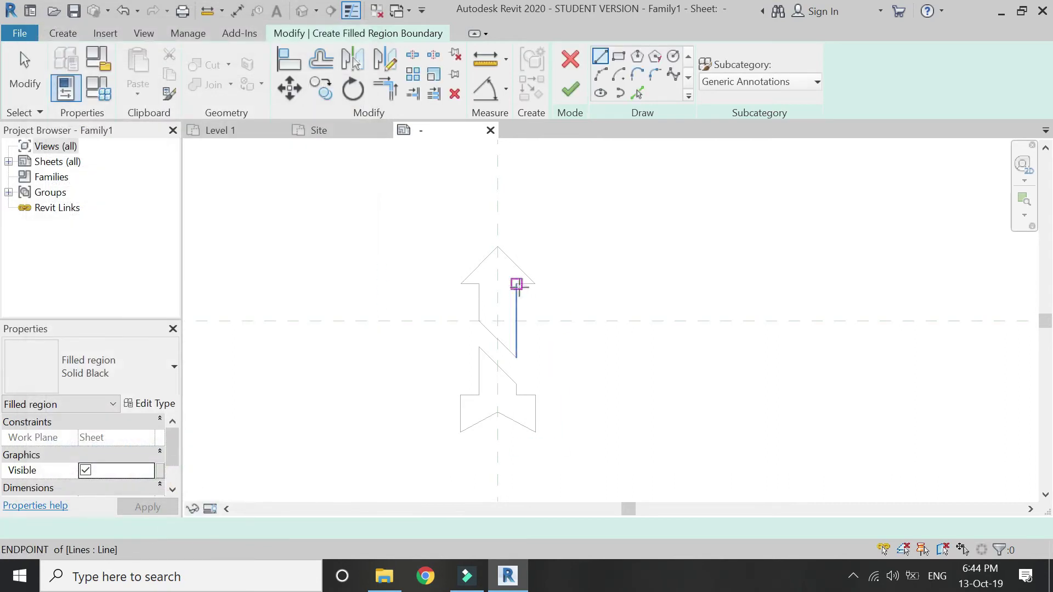
Pick the existing lines around the upper arrow piece, including the arrowhead, as the filled region's boundary.
click(637, 93)
click(479, 299)
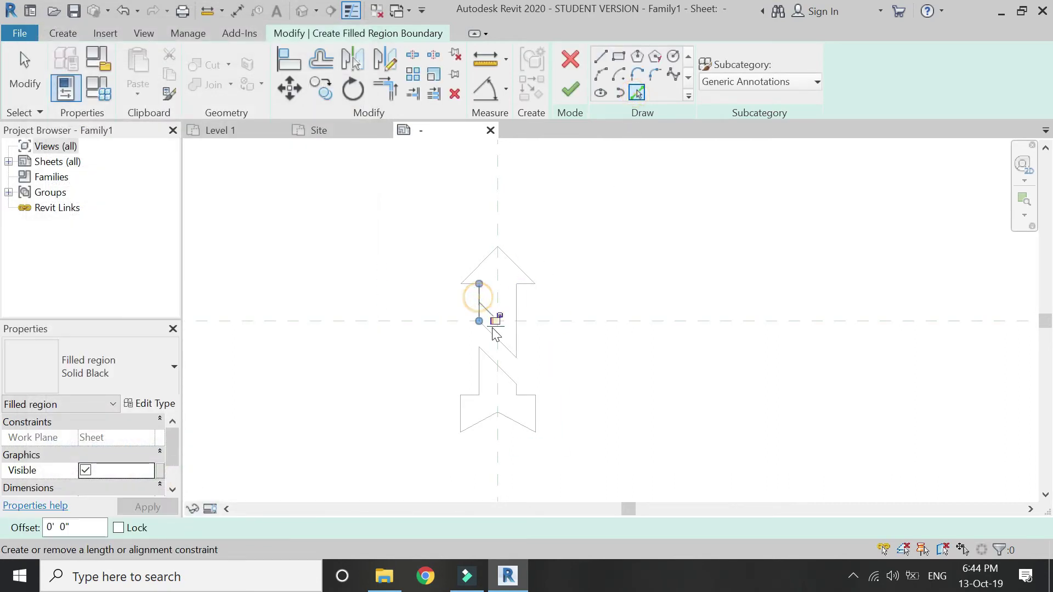
click(516, 307)
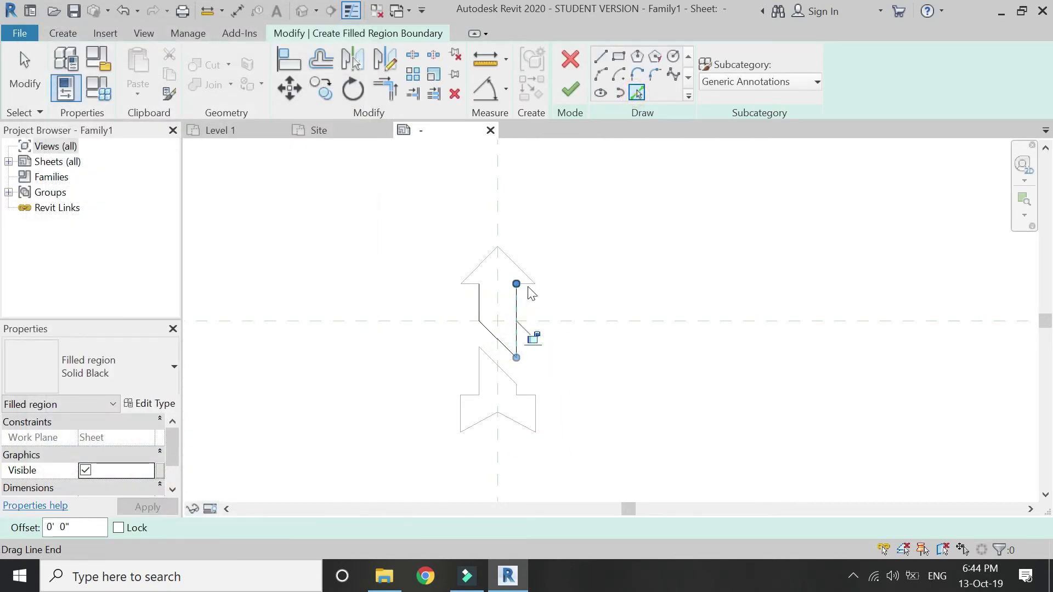
click(530, 283)
click(510, 260)
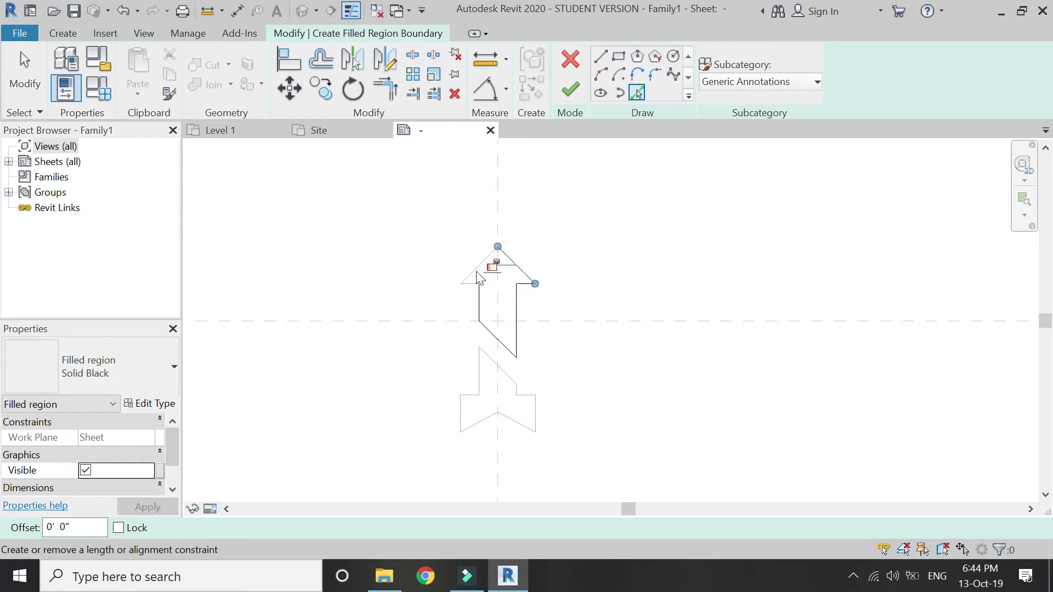
scroll(475, 283, up, 2)
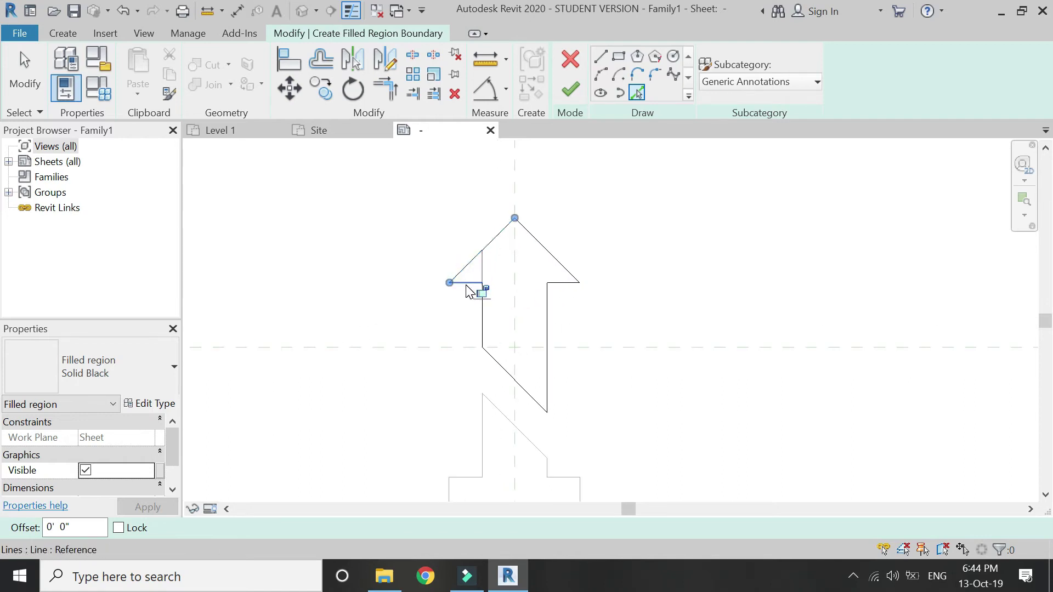
Add the lower tail piece's outline to the boundary by picking its existing lines, and finish the filled region.
scroll(465, 447, down, 2)
scroll(466, 446, up, 3)
click(472, 374)
click(532, 382)
click(567, 416)
click(585, 447)
click(539, 465)
click(476, 468)
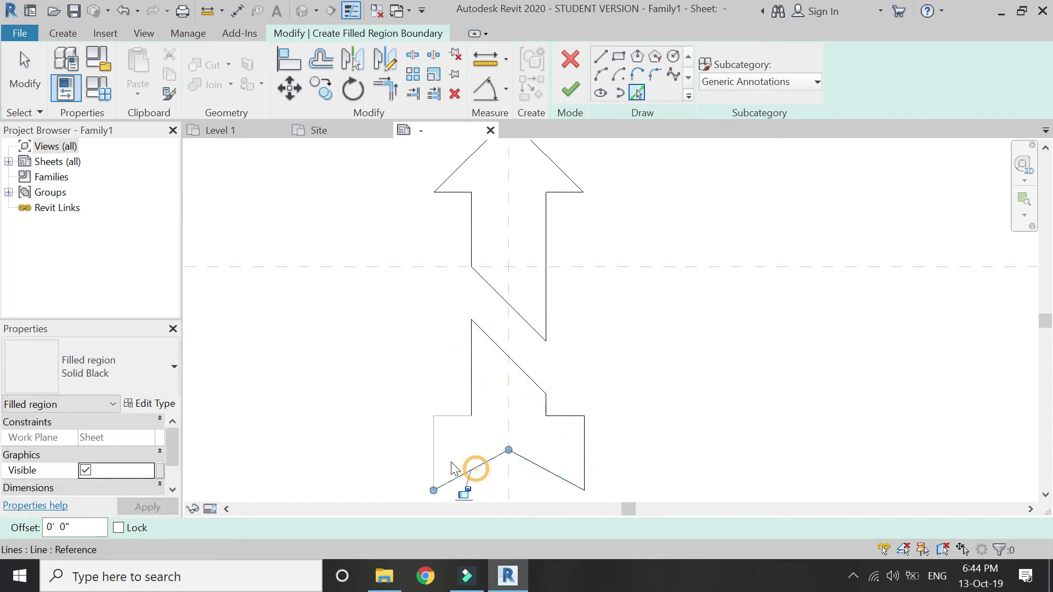
click(434, 445)
click(459, 416)
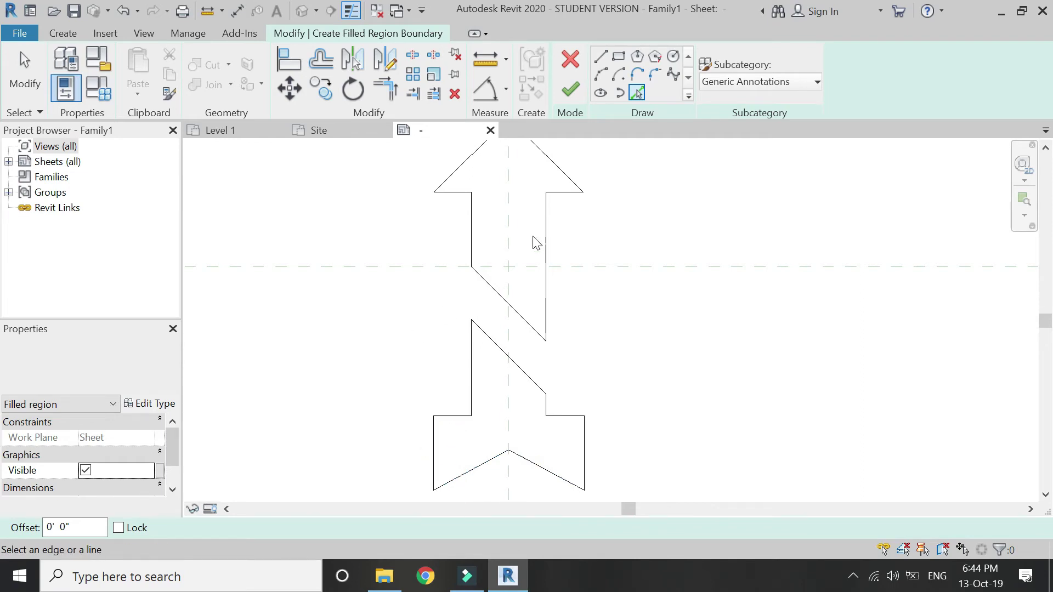
click(570, 93)
Save the arrow family as north sign and load it into the res int project, closing the family.
click(422, 346)
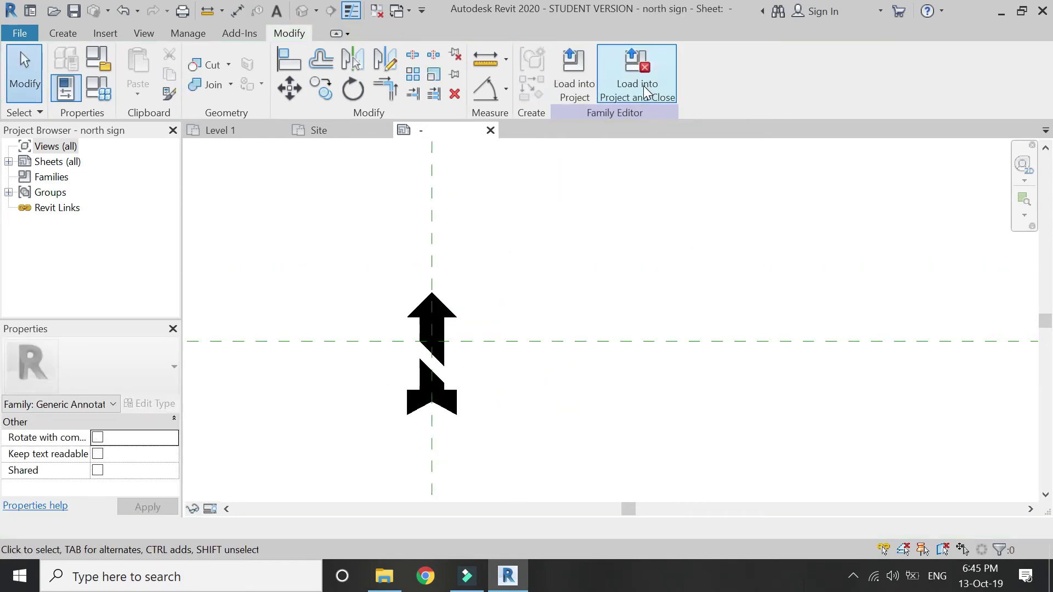
click(646, 90)
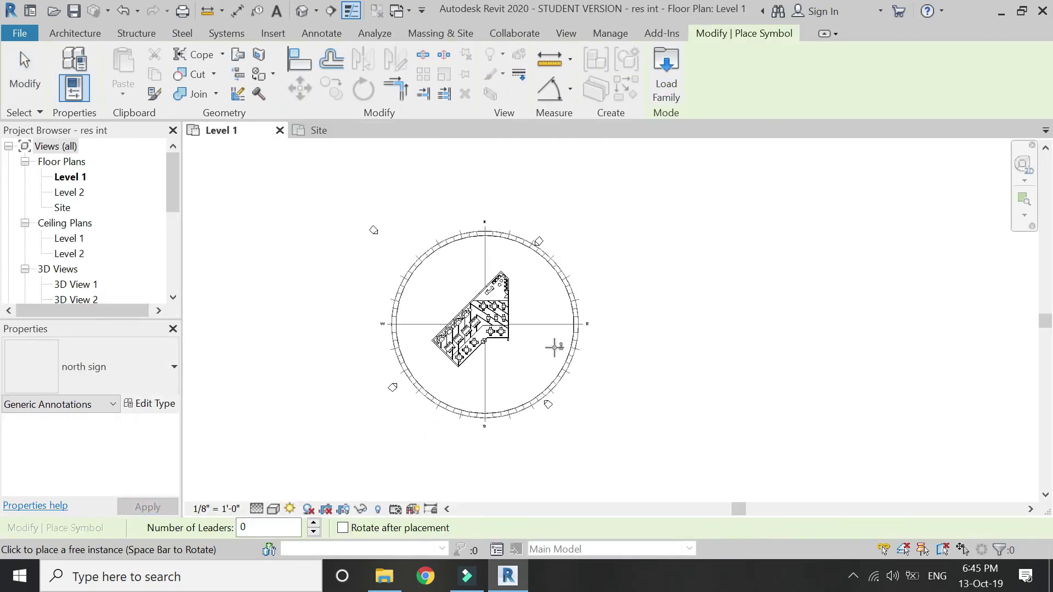
Place a north sign symbol on the Level 1 plan, in the open area southeast of the restaurant.
scroll(521, 349, up, 3)
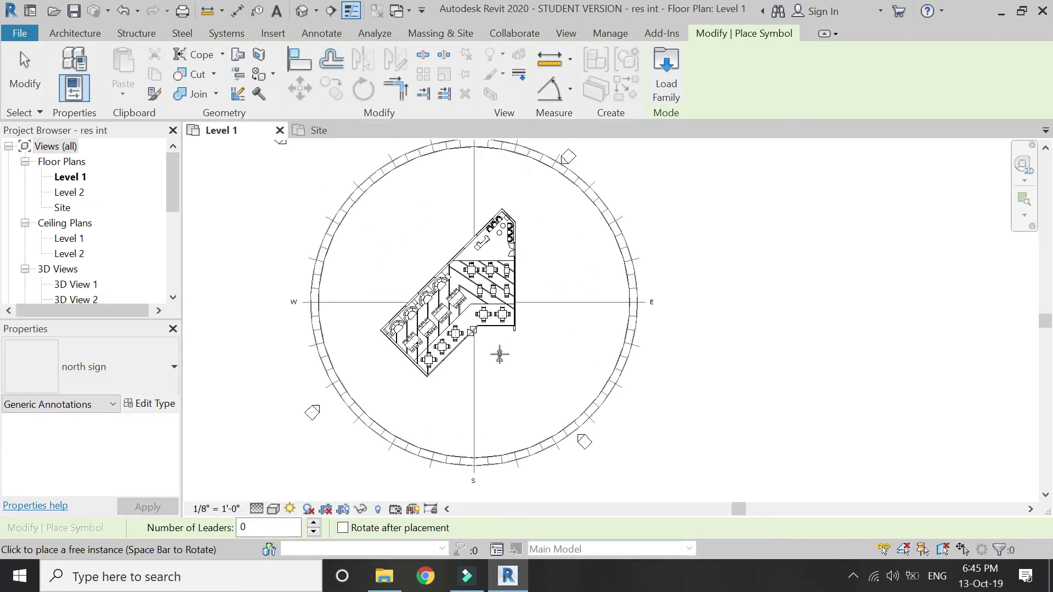
click(543, 346)
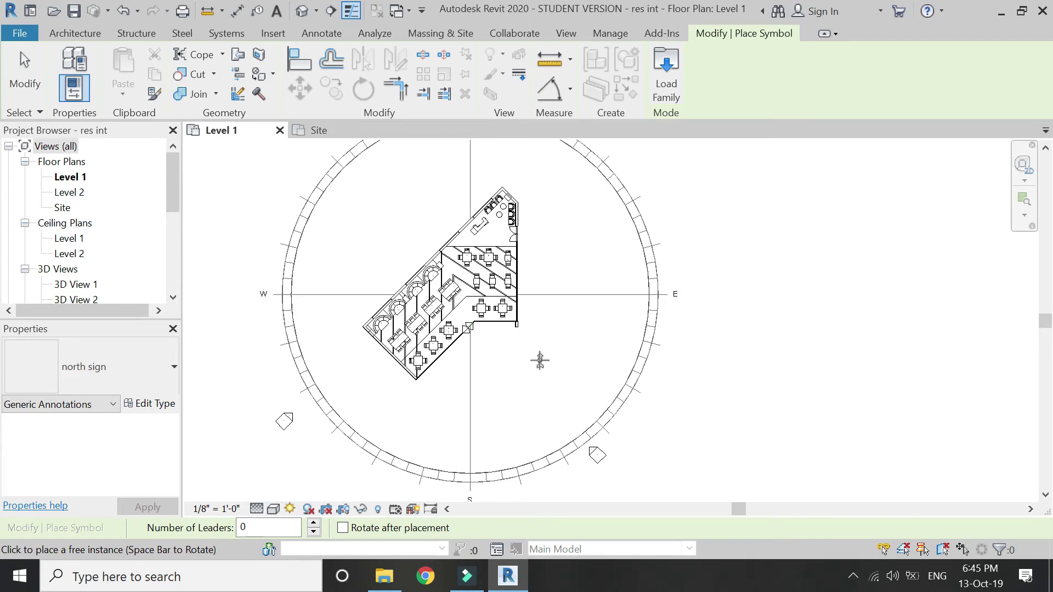
click(539, 366)
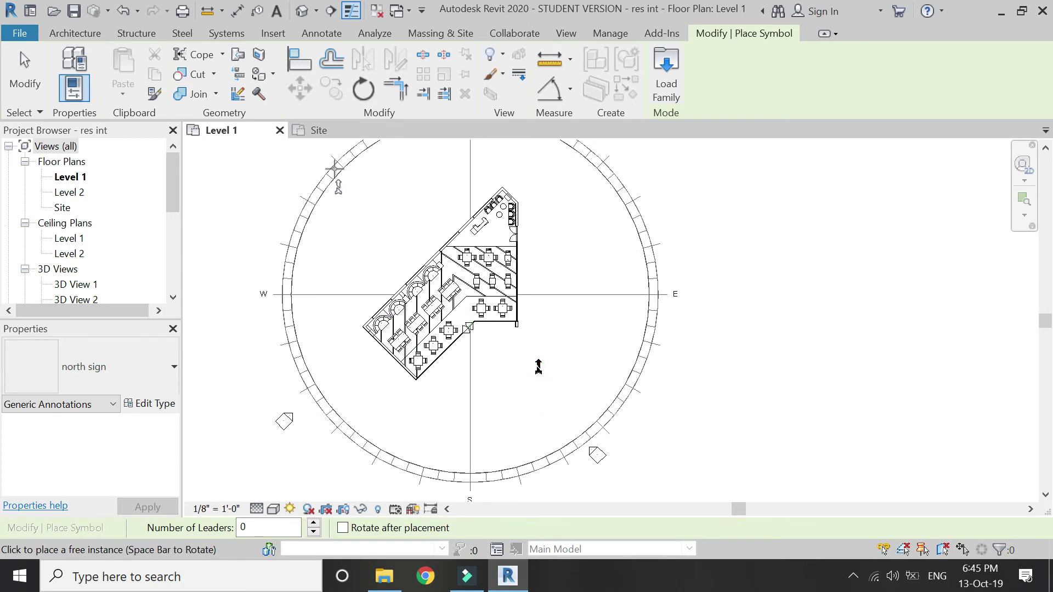
key(Escape)
key(Escape)
scroll(538, 365, up, 3)
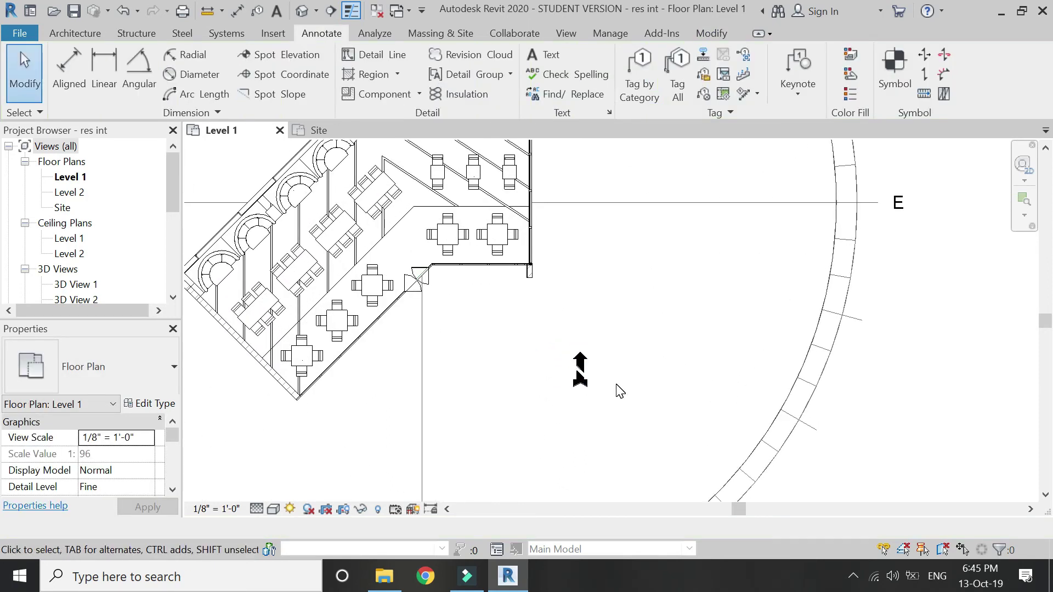
scroll(619, 391, down, 4)
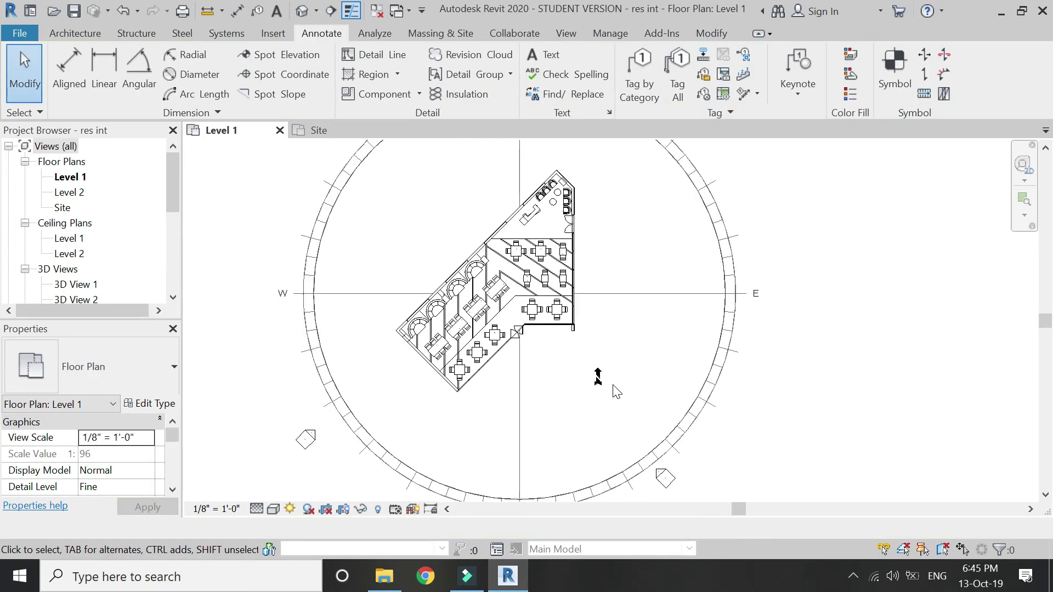
click(360, 134)
click(895, 68)
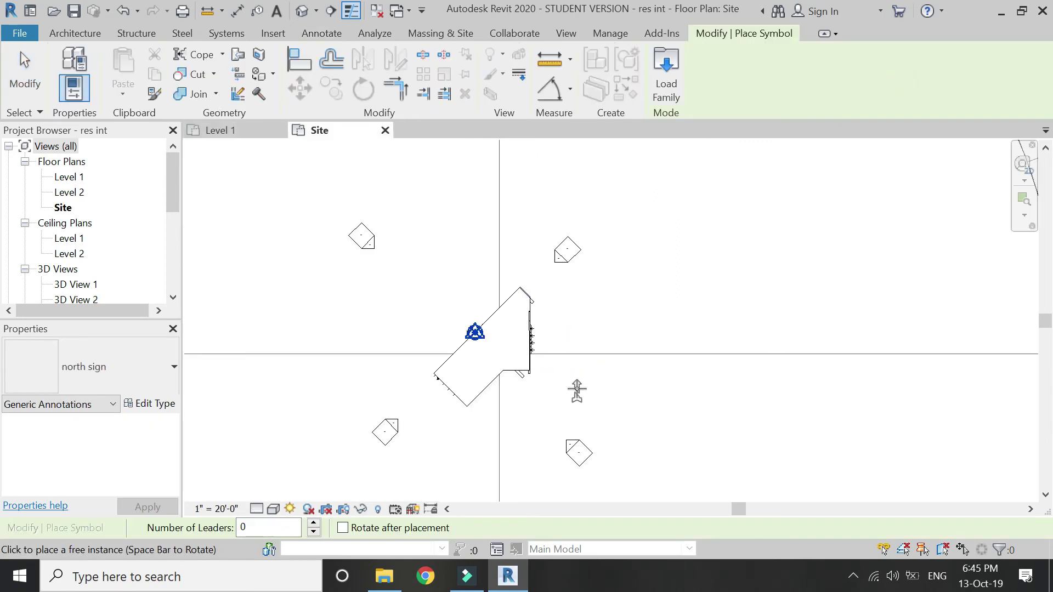
key(Escape)
key(Escape)
click(259, 133)
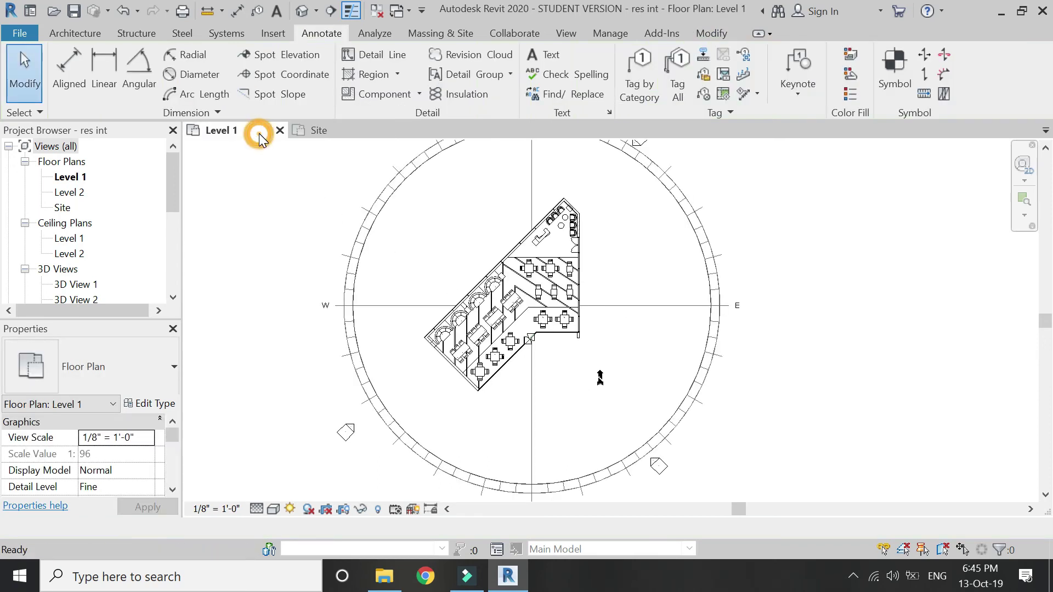
Set the Site floor plan's view scale to 1/8" = 1'-0".
click(323, 133)
click(217, 509)
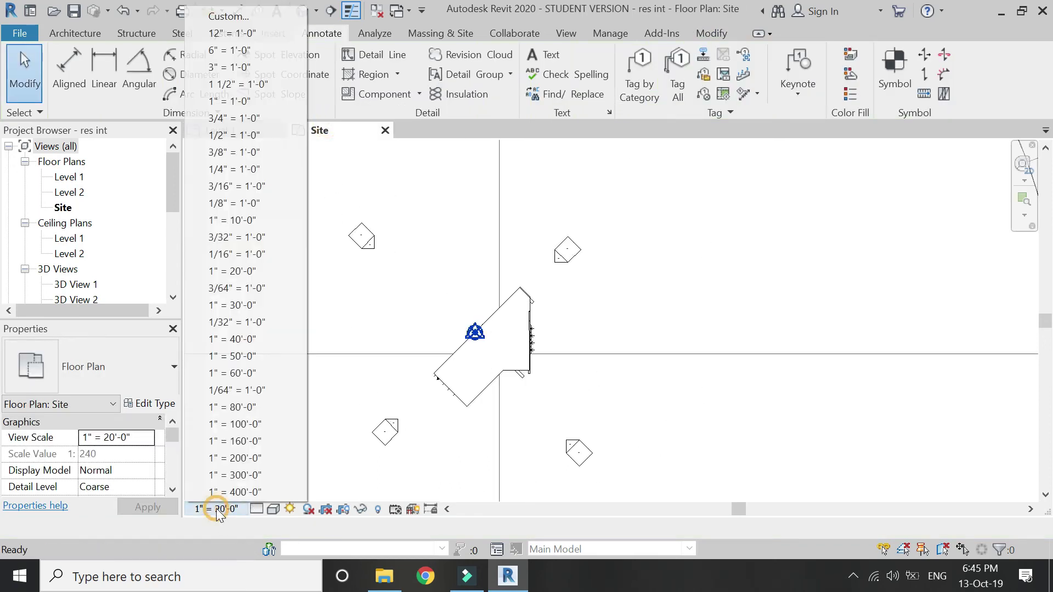
click(236, 203)
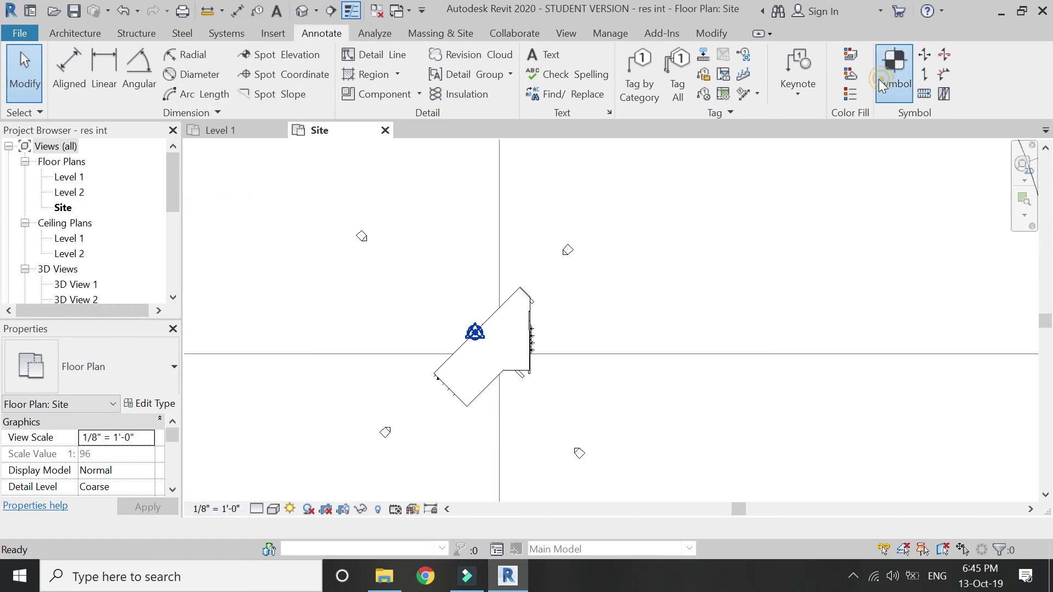
Place a north sign symbol on the Site plan, southeast of the building.
click(894, 68)
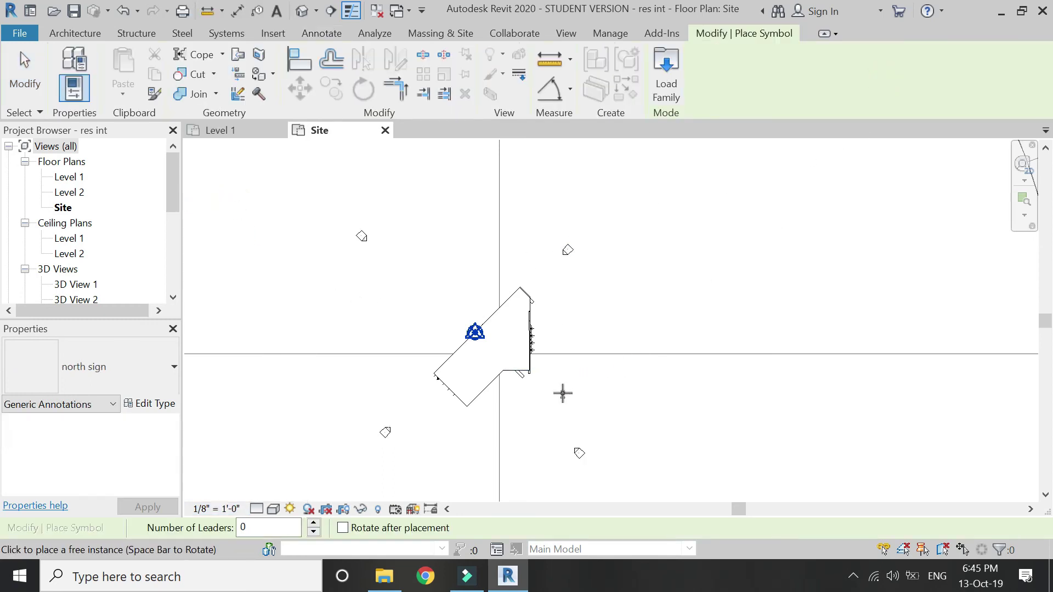
click(563, 395)
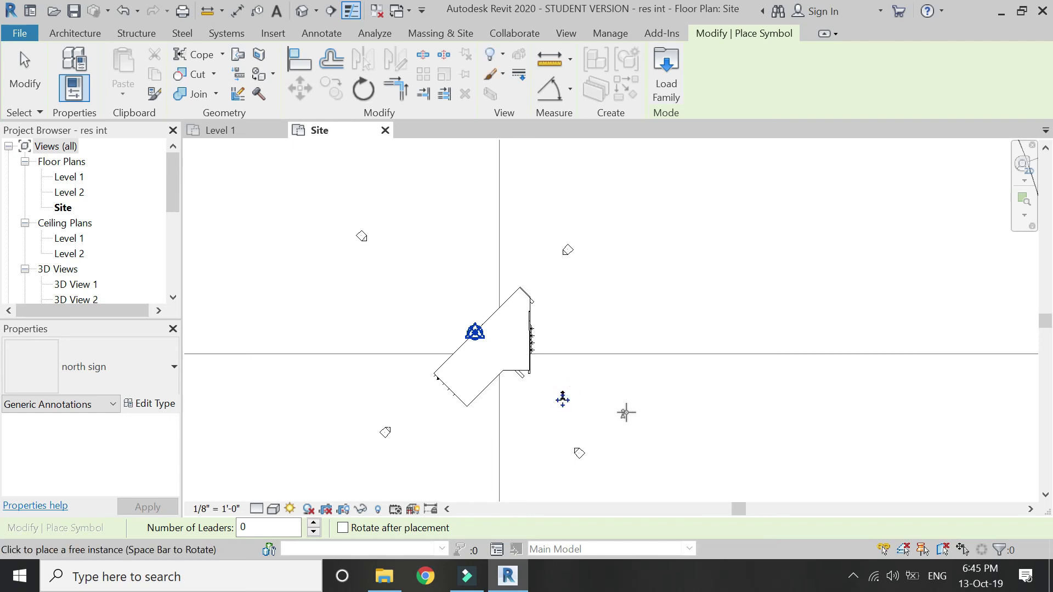
key(Escape)
key(Escape)
scroll(603, 345, down, 2)
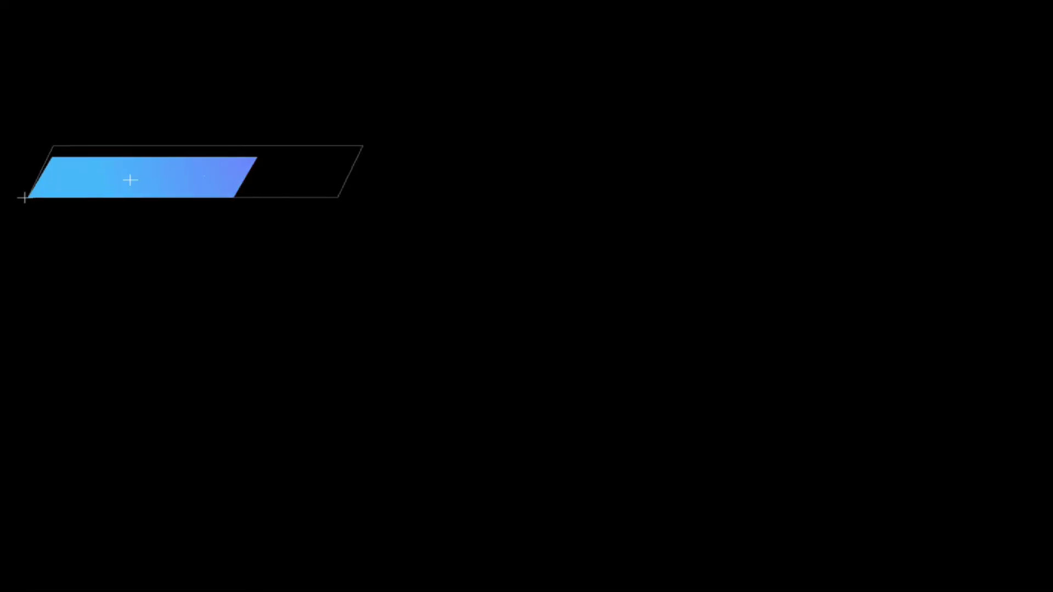